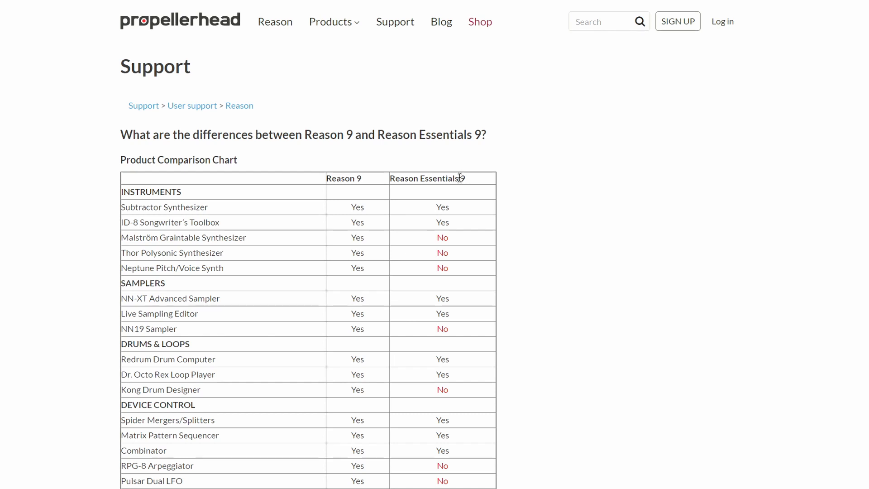
Review the product comparison chart for Reason 9 and Reason Essentials 9, from the instruments to the file compatibility section.
drag(401, 176, 481, 171)
click(533, 169)
drag(390, 177, 469, 180)
click(452, 229)
scroll(618, 212, down, 1)
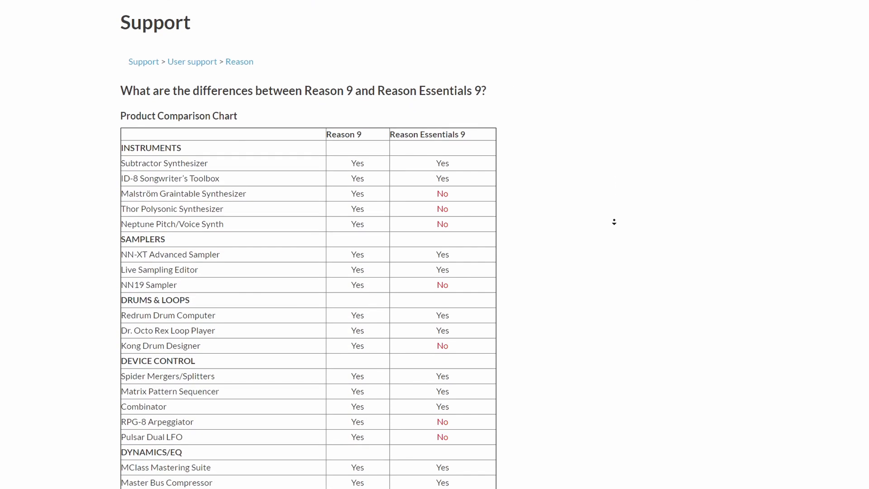
scroll(608, 231, down, 9)
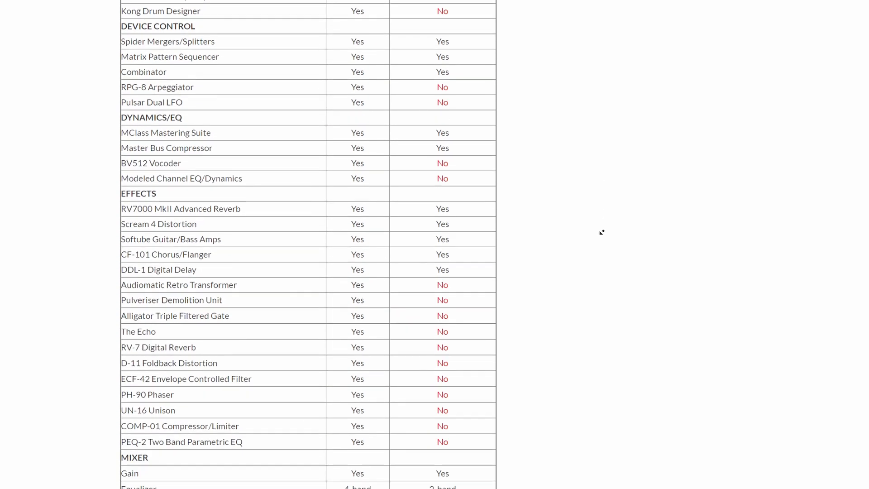
scroll(601, 232, down, 10)
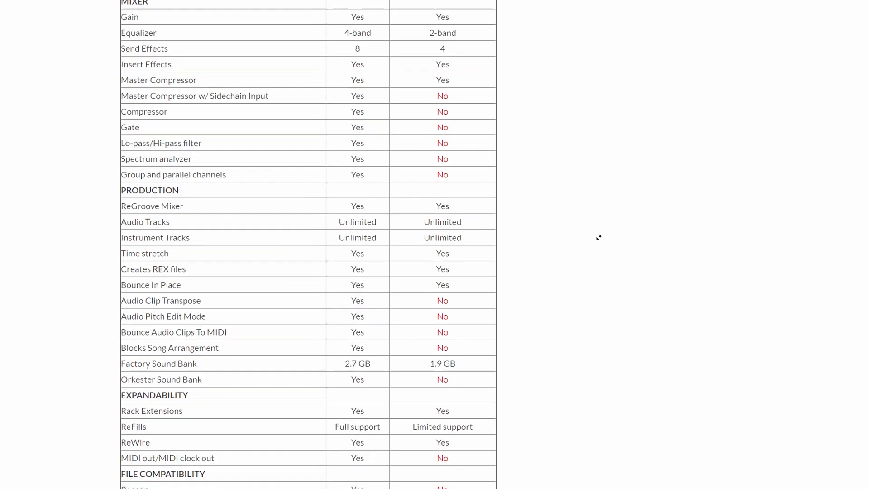
scroll(595, 241, down, 3)
scroll(588, 240, up, 20)
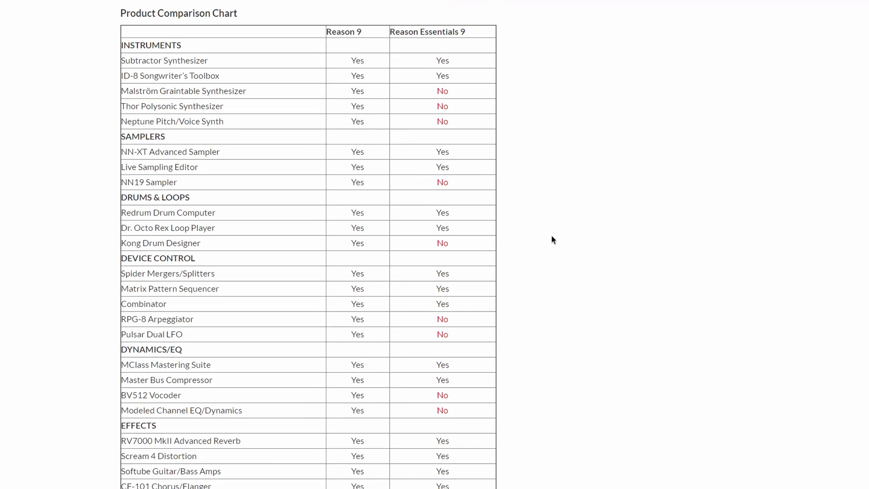
drag(362, 178, 325, 178)
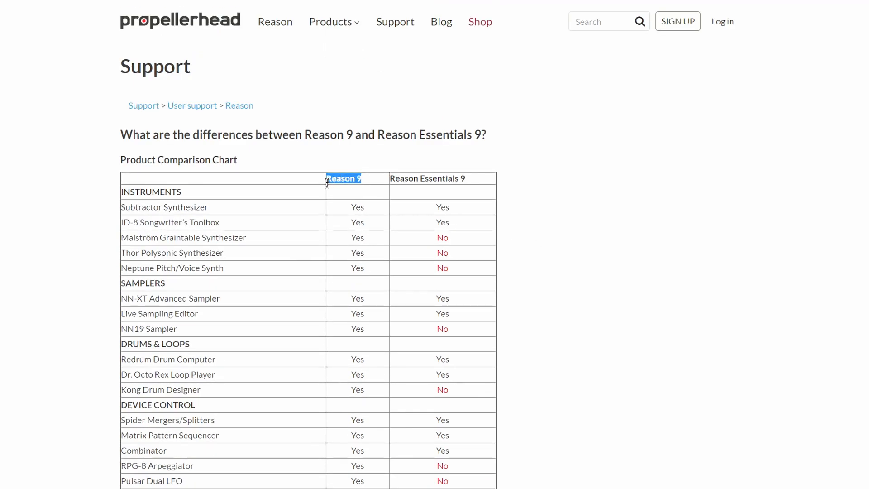
click(536, 155)
scroll(536, 155, down, 1)
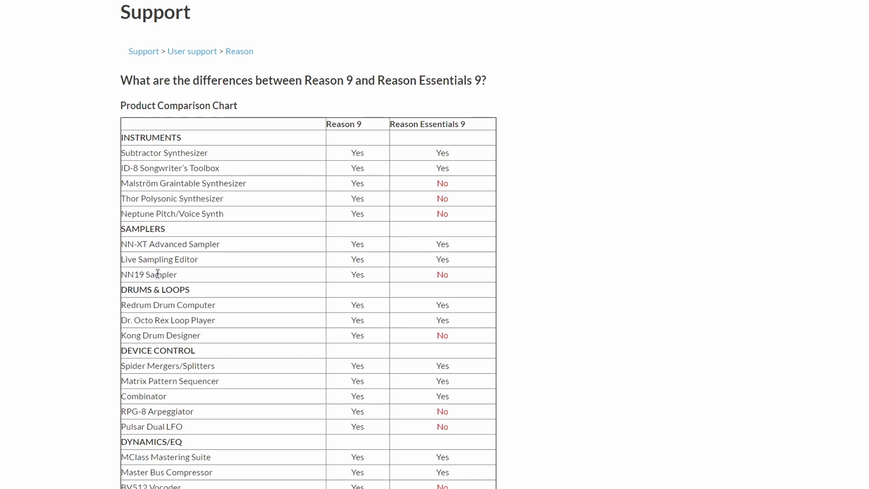
scroll(335, 292, up, 1)
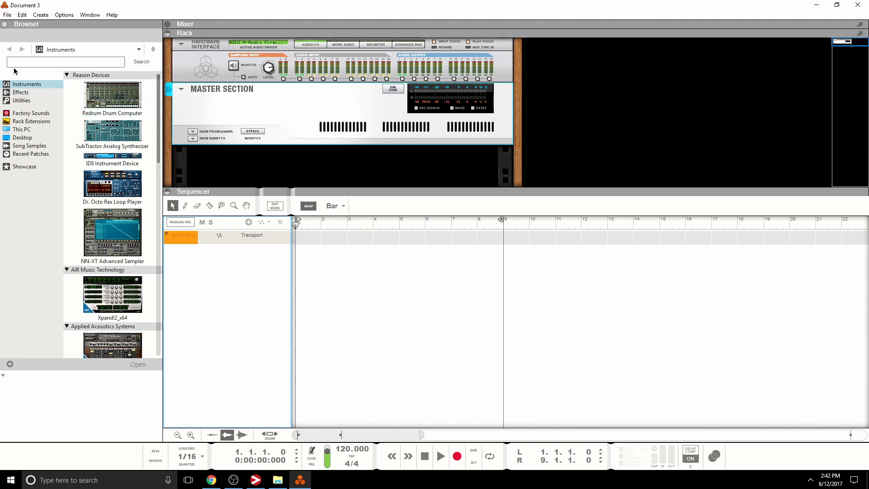
Add the Xpand!2_x64 instrument by AIR Music Technology to the rack in Reason Essentials and open its plug-in window.
scroll(111, 126, down, 1)
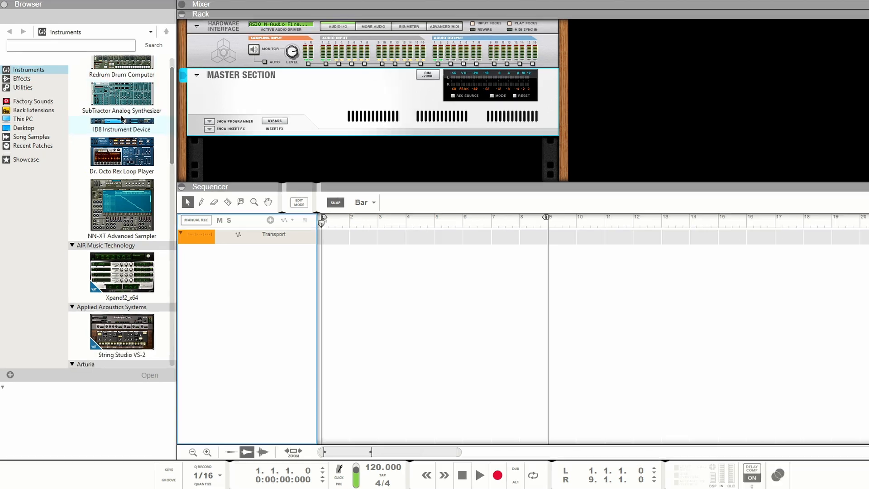
scroll(121, 119, down, 2)
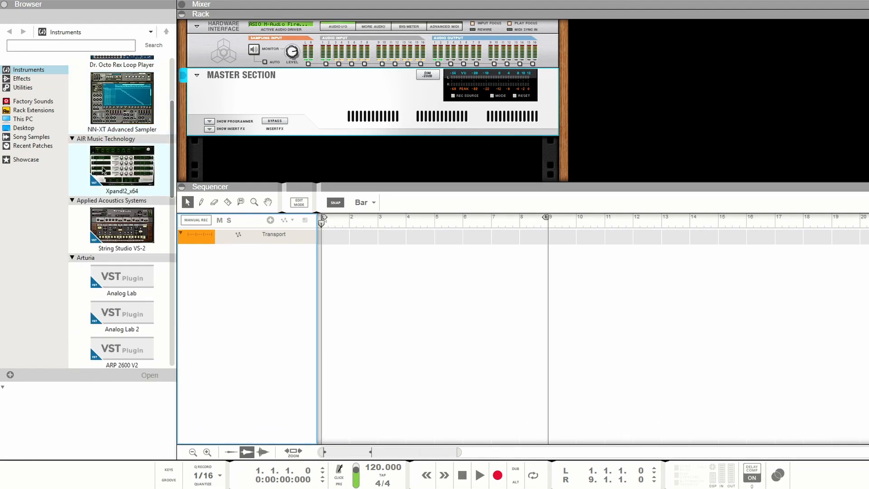
drag(121, 165, 335, 150)
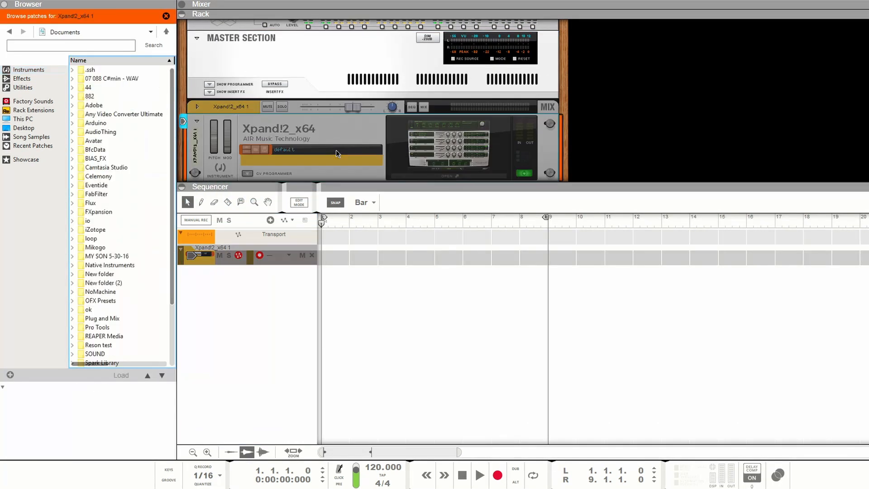
click(453, 176)
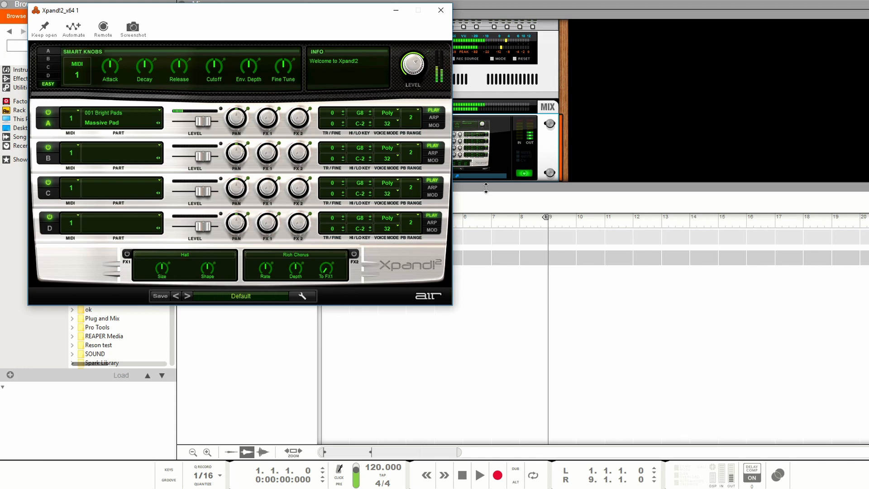
Close the Xpand!2_x64 plug-in window and delete the instrument from the rack.
click(440, 10)
click(550, 106)
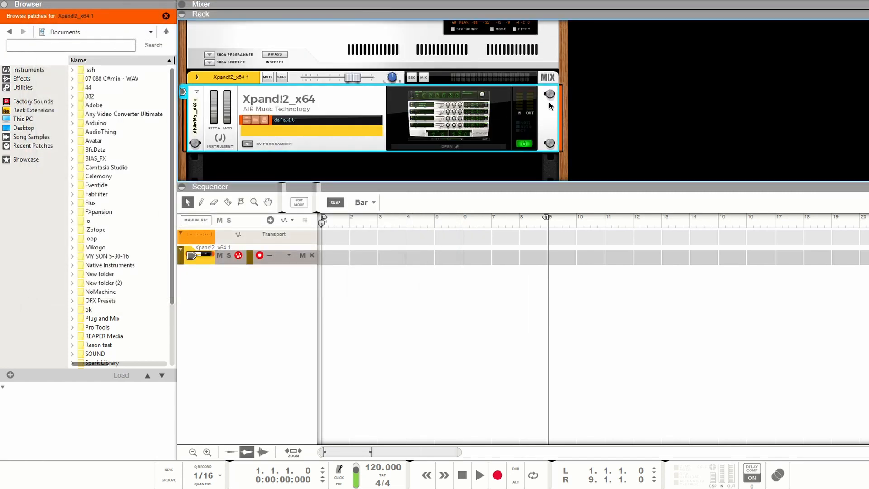
key(Delete)
click(397, 256)
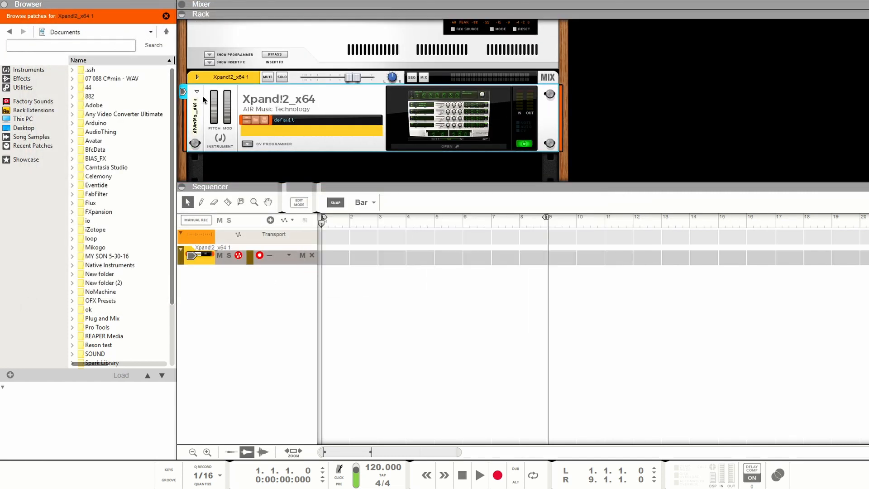
Find MiniFilter V among the Arturia effects and add it to the rack below the Master Section.
click(22, 79)
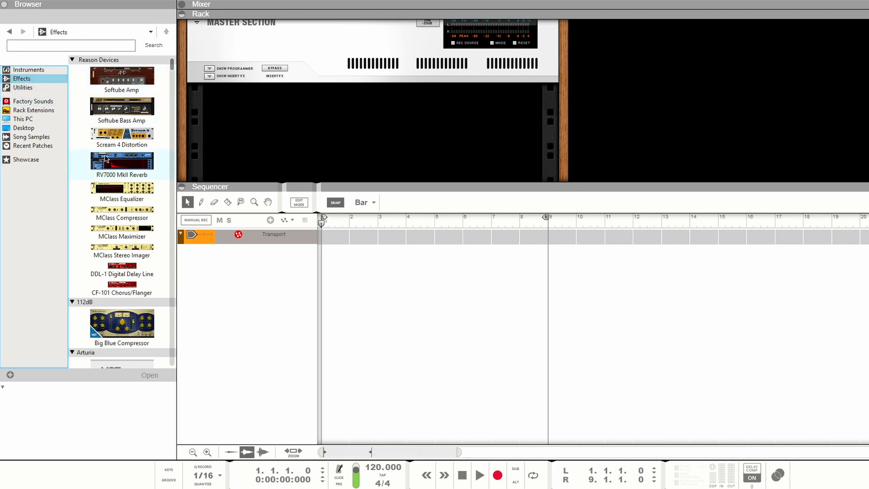
scroll(123, 213, down, 4)
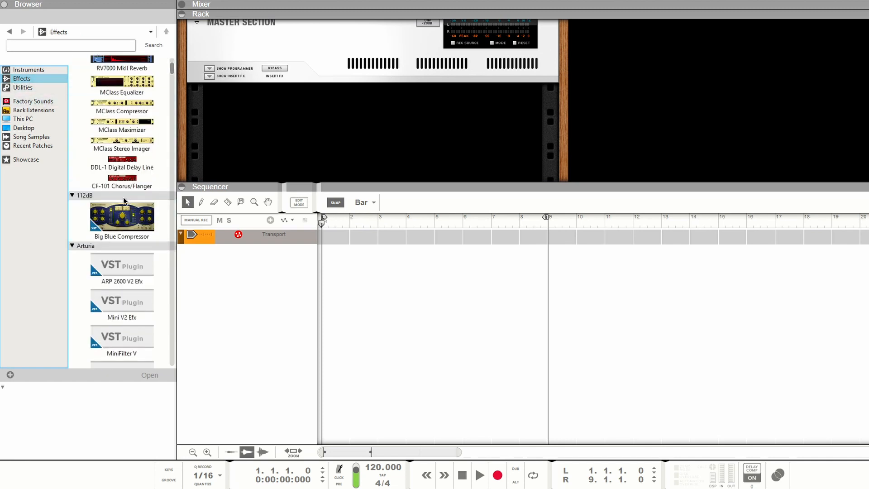
scroll(124, 201, down, 4)
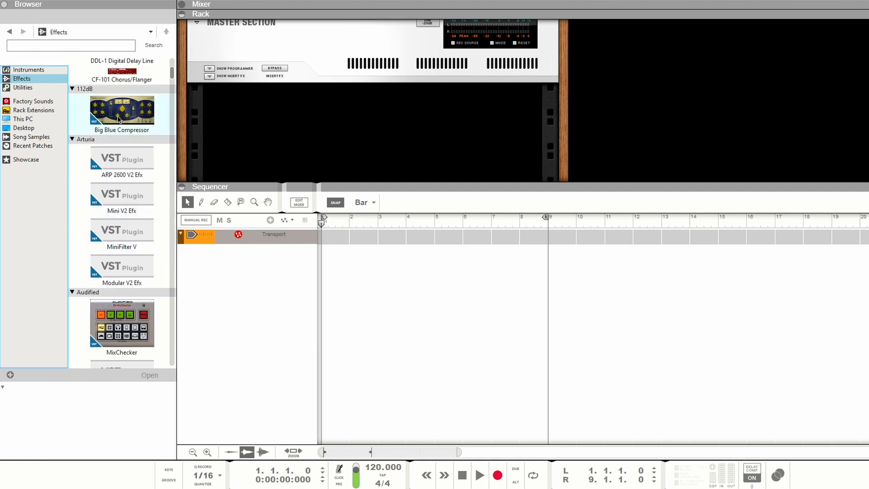
scroll(126, 168, down, 8)
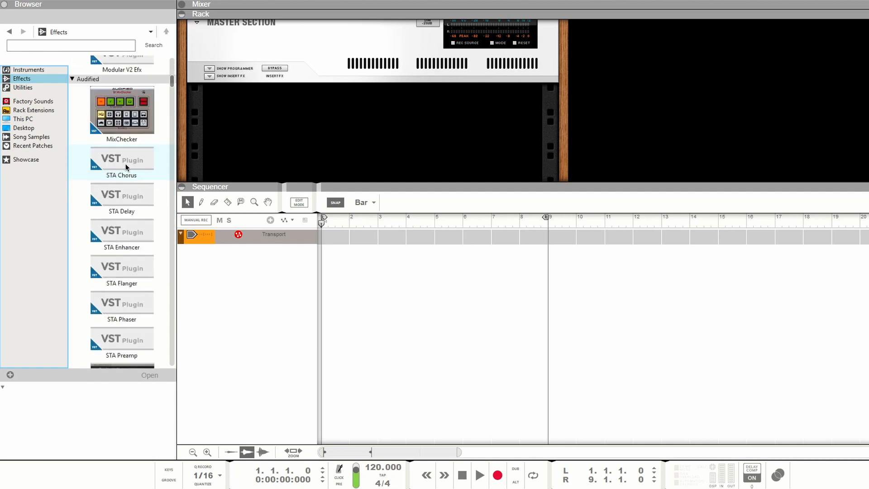
scroll(126, 167, up, 8)
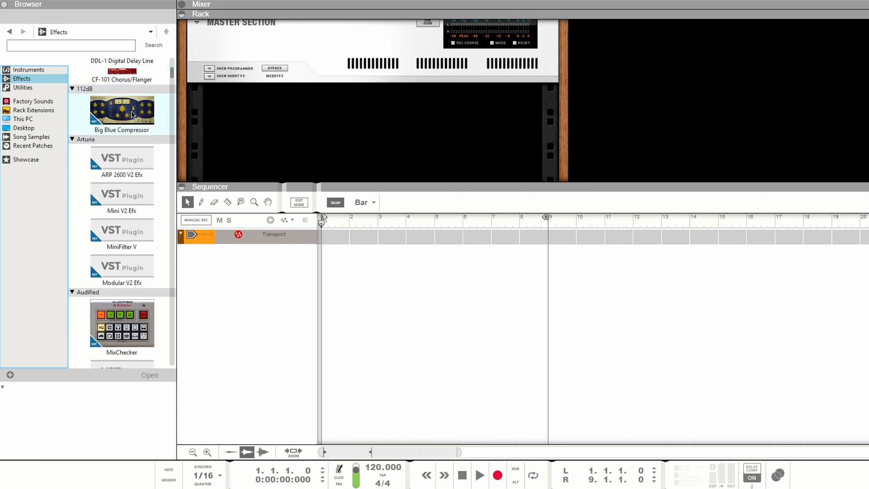
scroll(133, 115, down, 4)
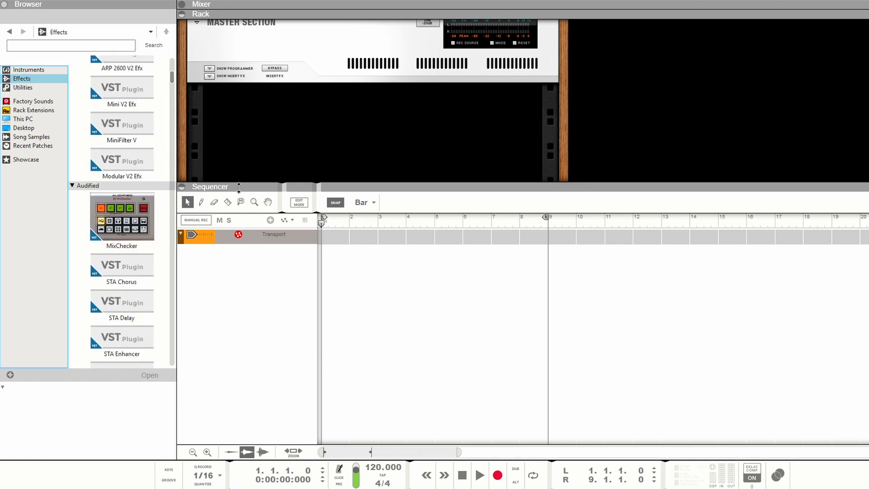
scroll(160, 227, up, 2)
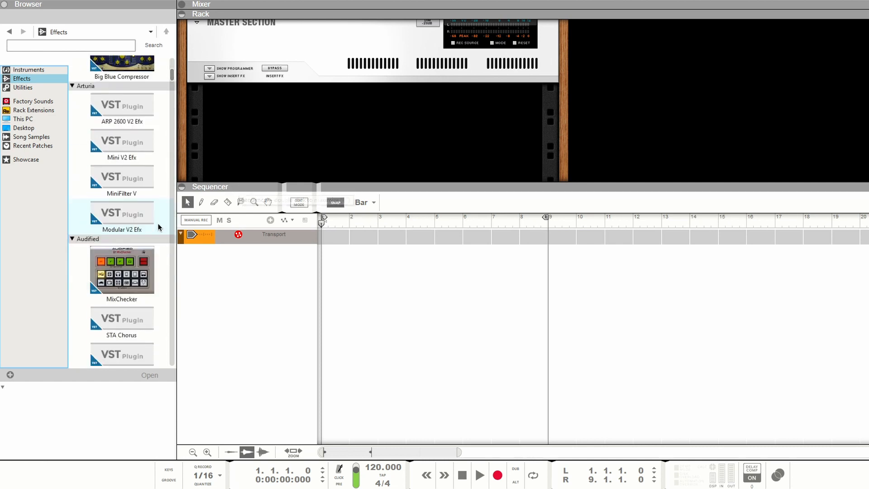
scroll(143, 175, down, 2)
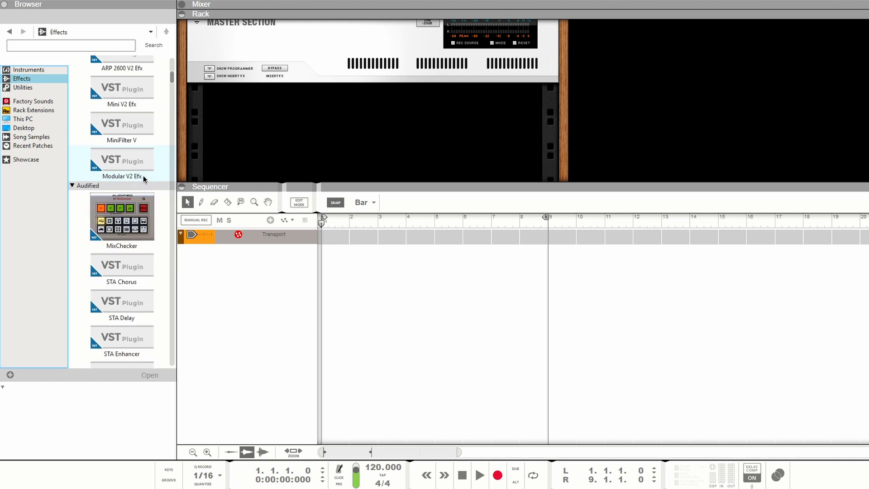
scroll(143, 175, up, 1)
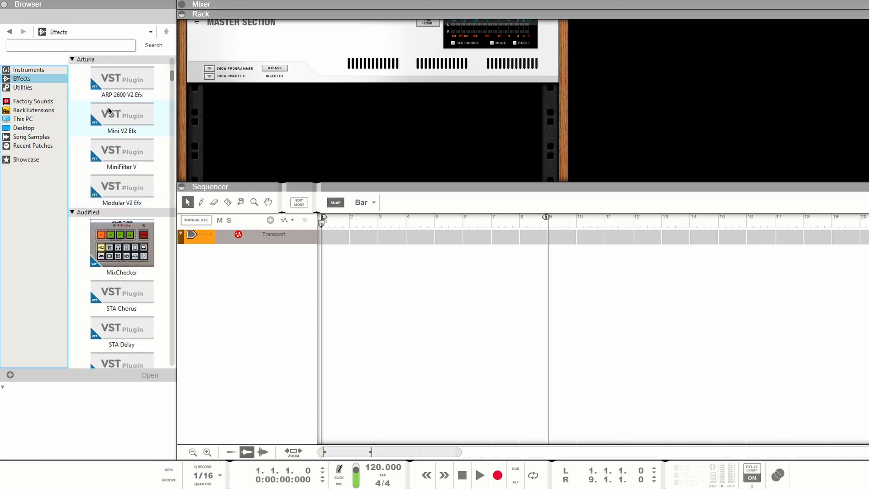
drag(120, 151, 362, 132)
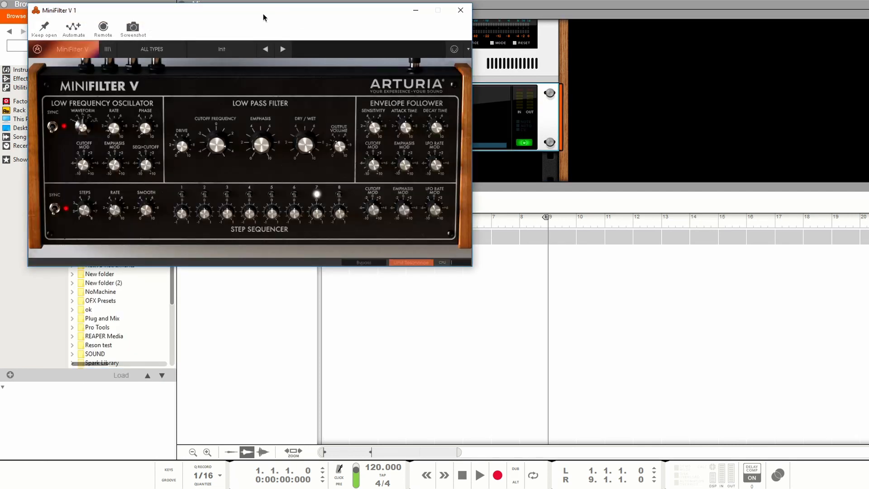
Capture a screenshot of the MiniFilter V interface as its browser thumbnail and delete the device from the rack.
drag(262, 15, 510, 29)
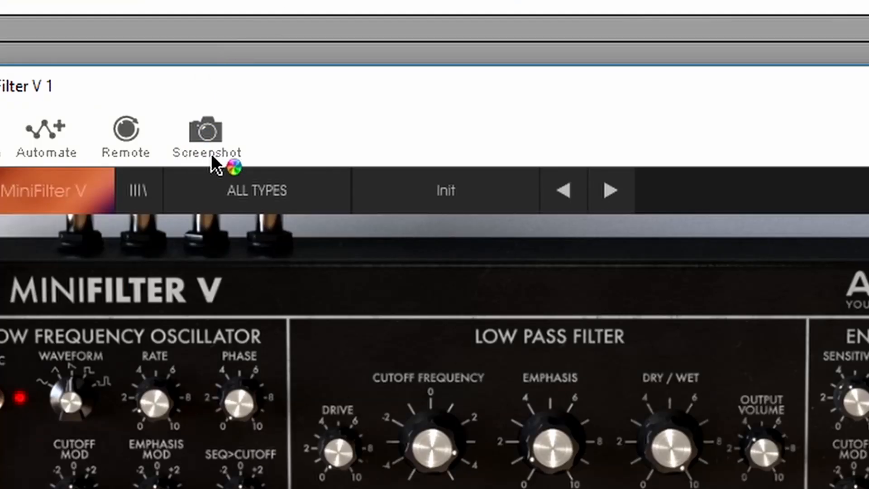
click(199, 128)
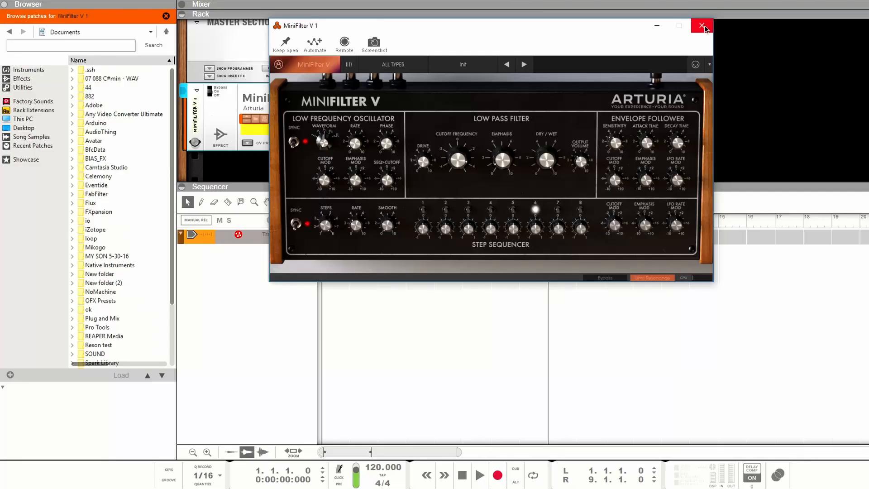
click(703, 26)
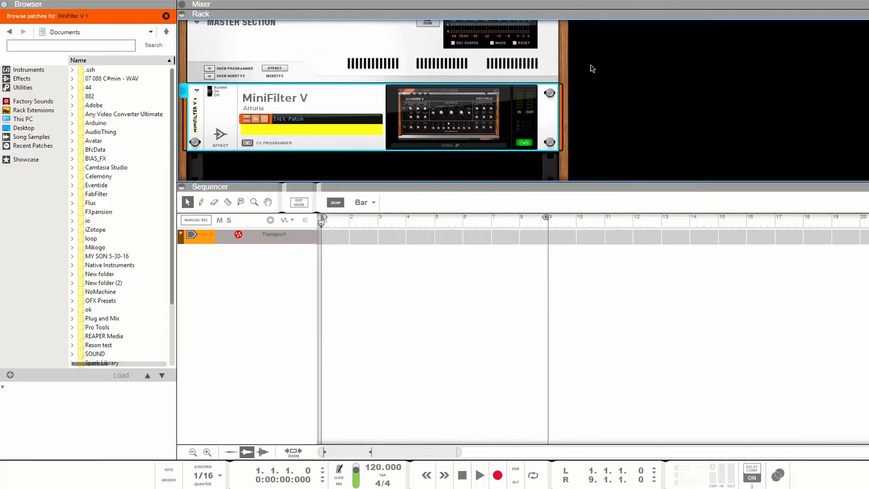
key(Delete)
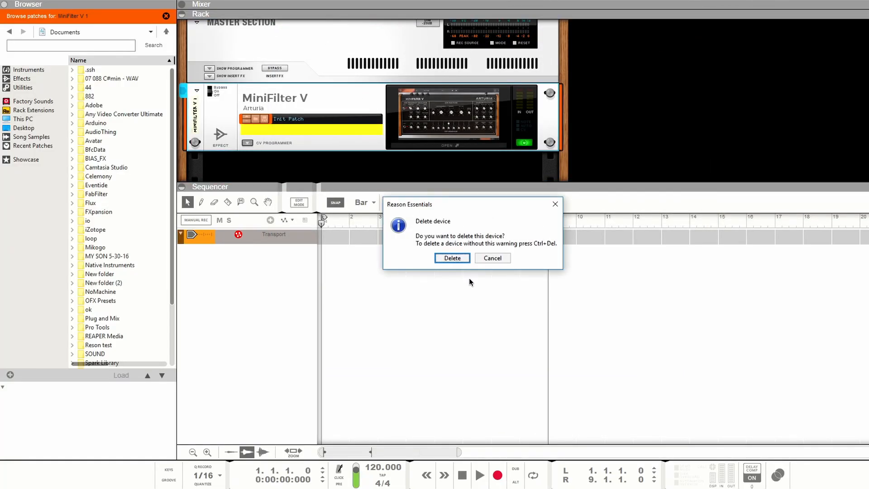
click(453, 258)
Examine the thumbnails in the effects list, from the built-in Reason devices through MiniFilter V to the Plugin Alliance plug-ins.
click(29, 79)
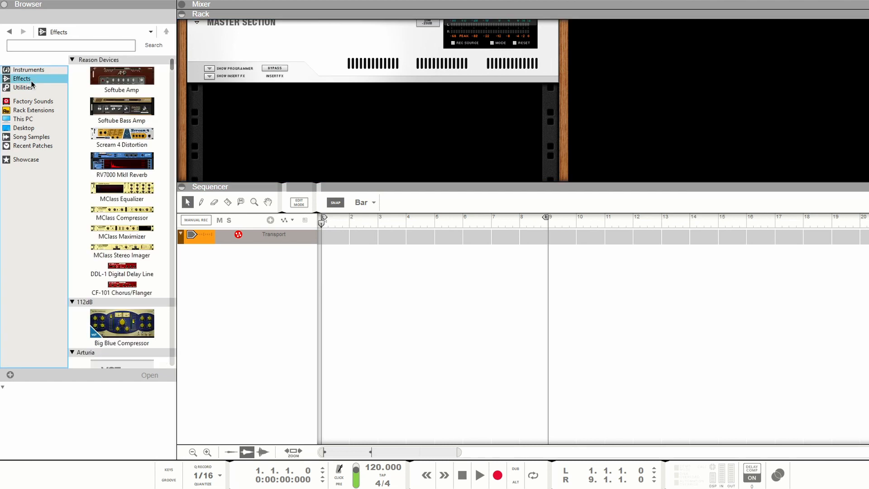
scroll(129, 108, down, 3)
scroll(131, 114, down, 4)
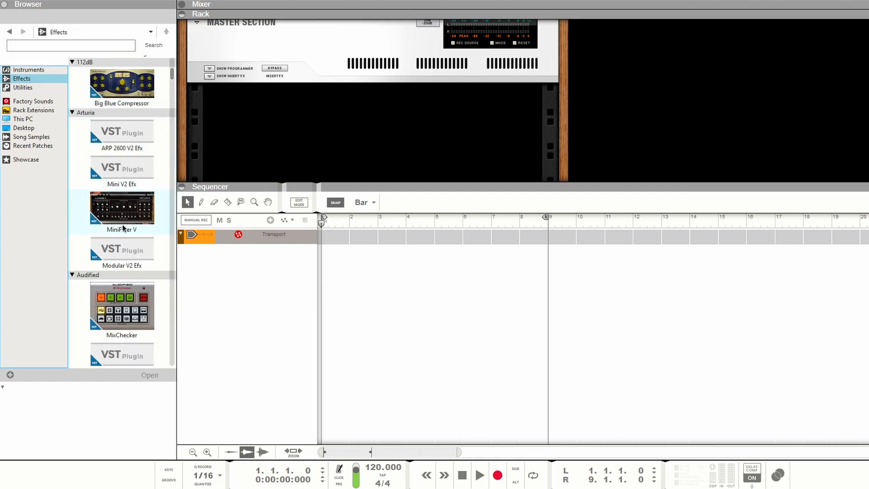
scroll(136, 217, down, 7)
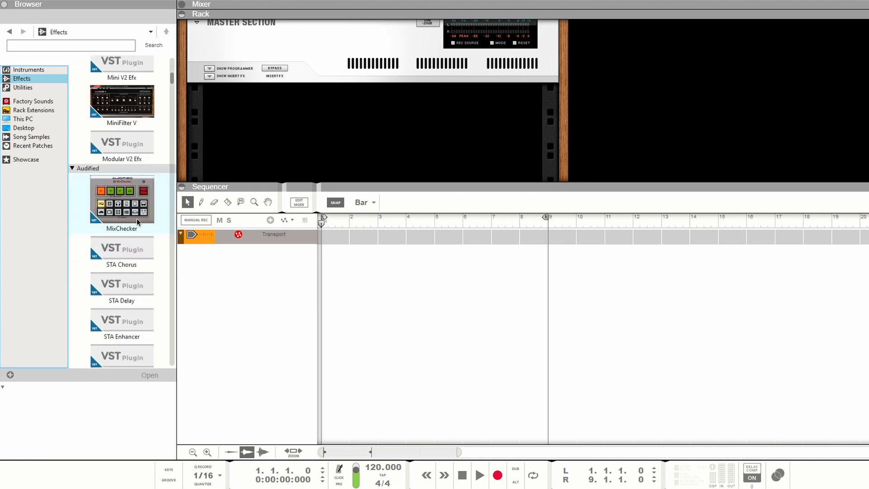
scroll(138, 221, down, 12)
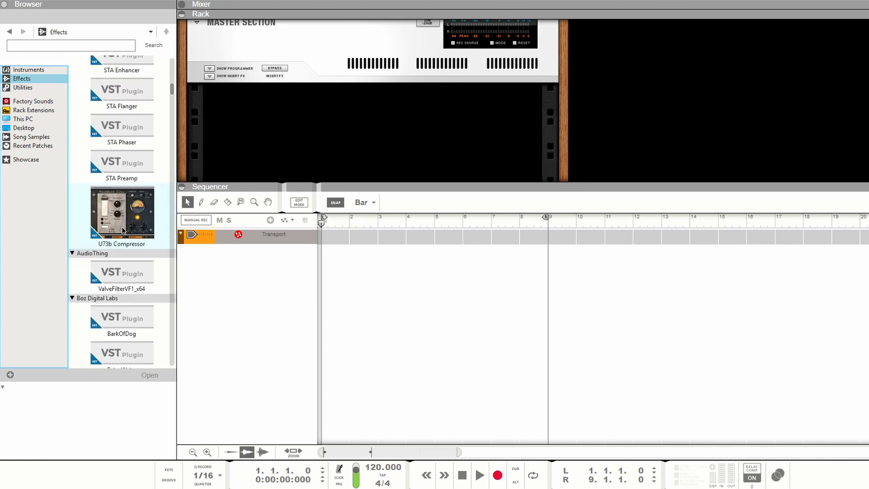
scroll(124, 233, down, 10)
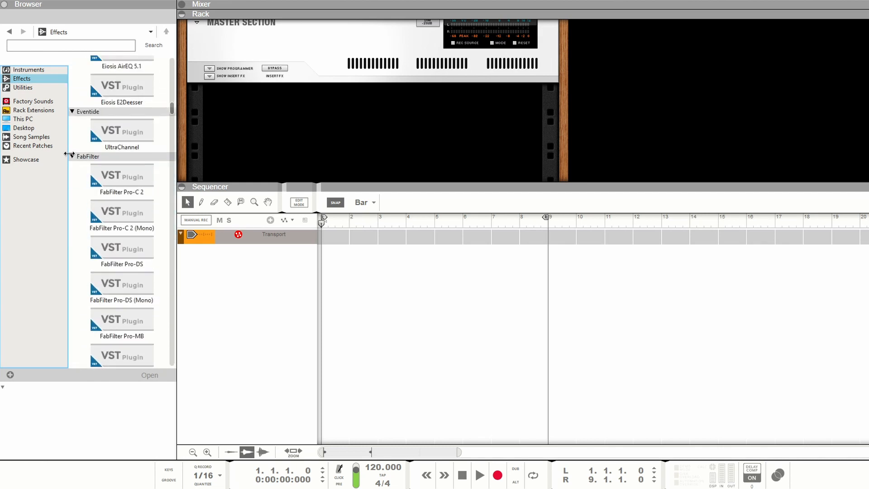
scroll(113, 172, down, 12)
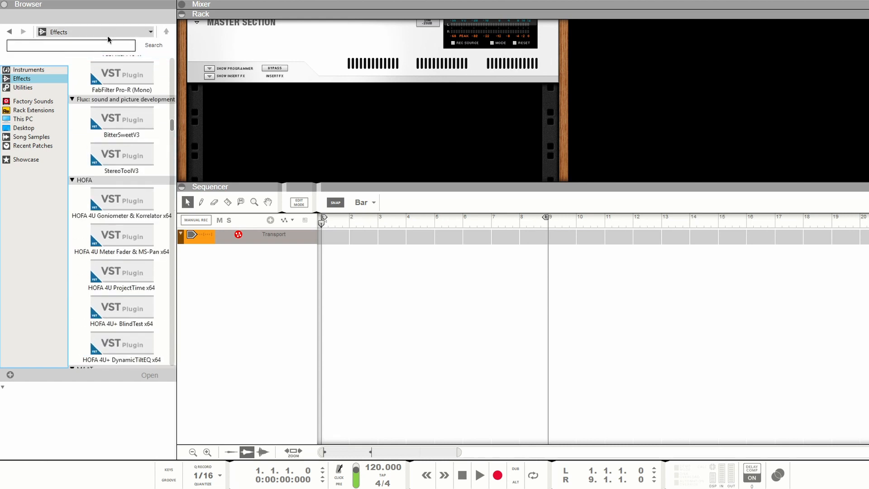
scroll(144, 134, down, 12)
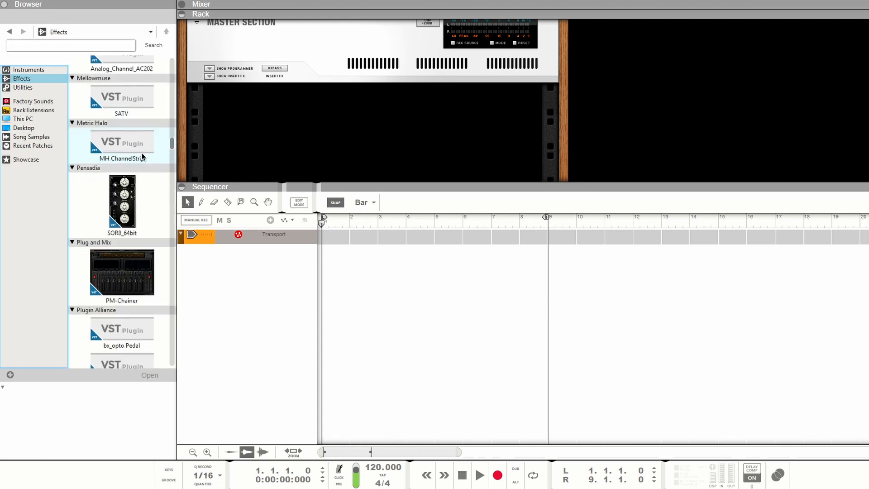
drag(172, 150, 189, 73)
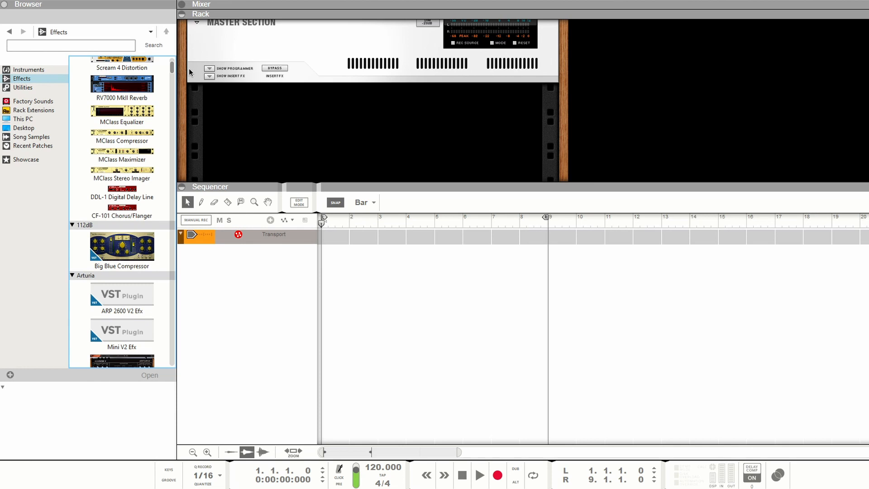
Examine the mixer, the rack with the sequencer, and the cabling on the back of the rack devices.
key(F5)
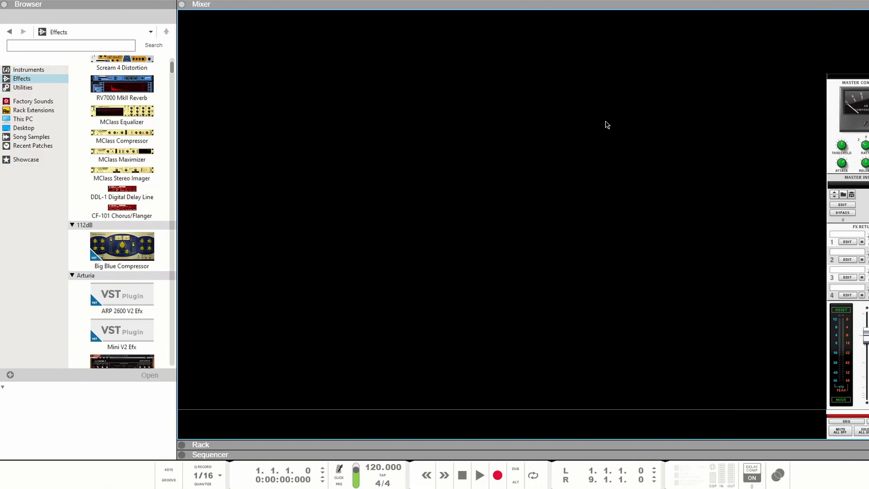
key(F6+F7)
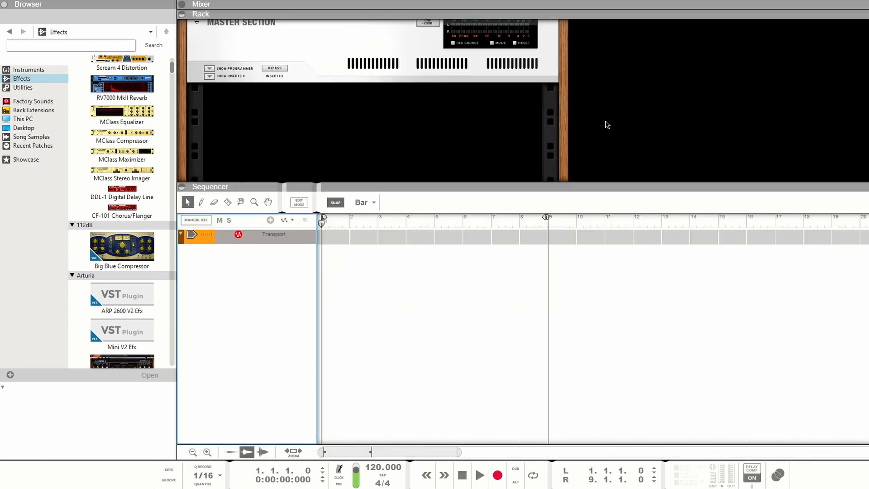
scroll(328, 132, up, 2)
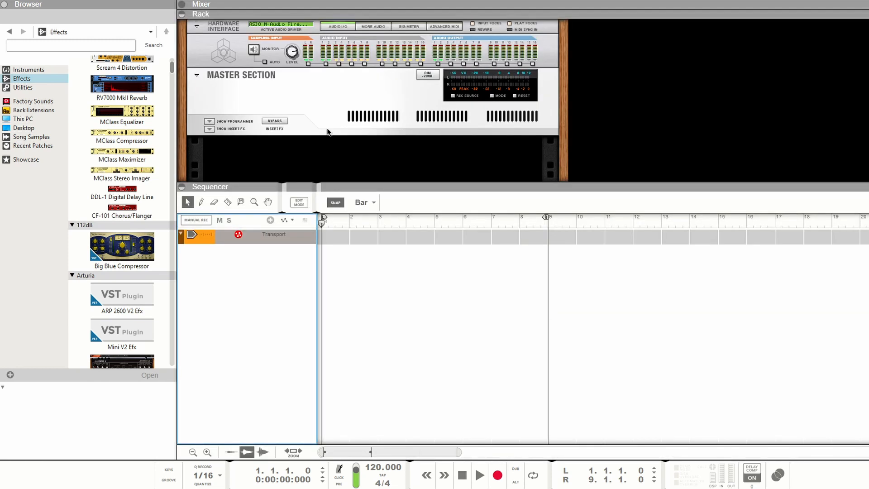
key(Tab)
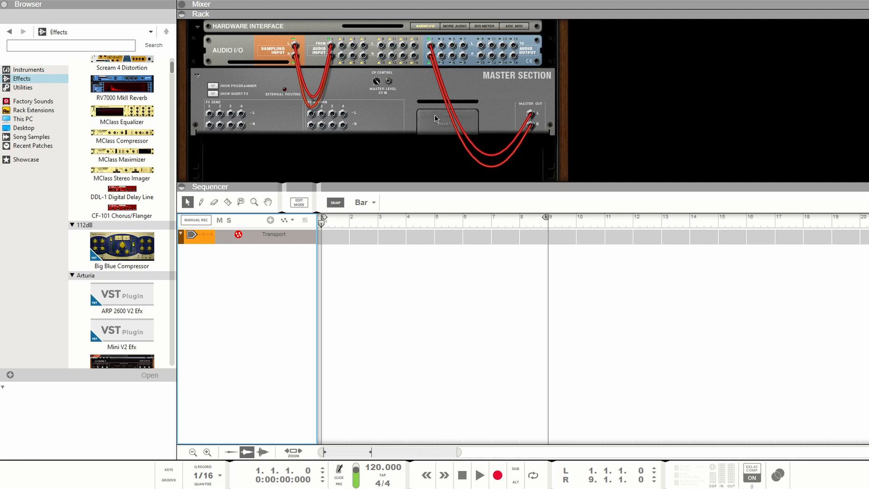
key(Tab)
scroll(365, 122, down, 3)
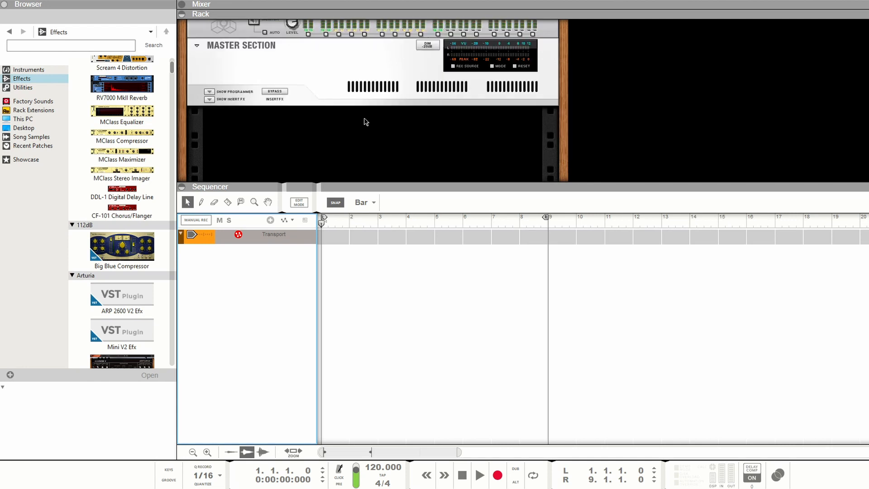
scroll(149, 144, up, 2)
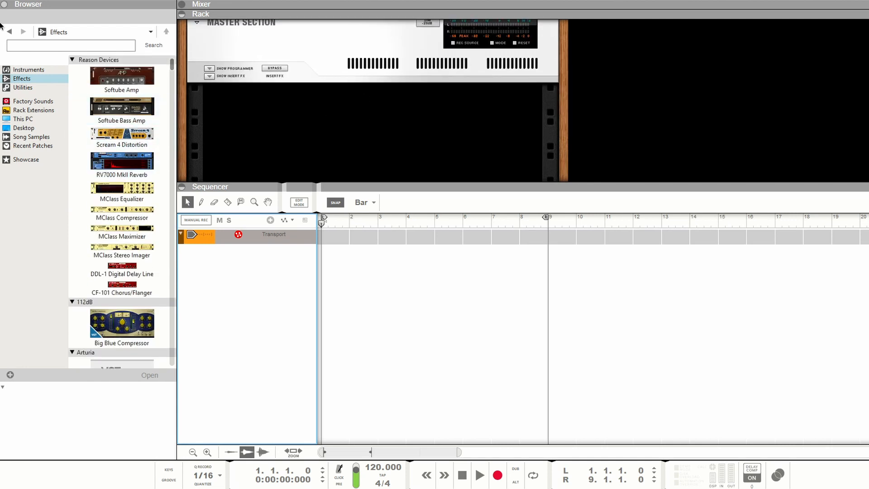
Add a Redrum Drum Computer instrument to the rack and load the Rock Kit RDK.drp patch into it.
click(29, 70)
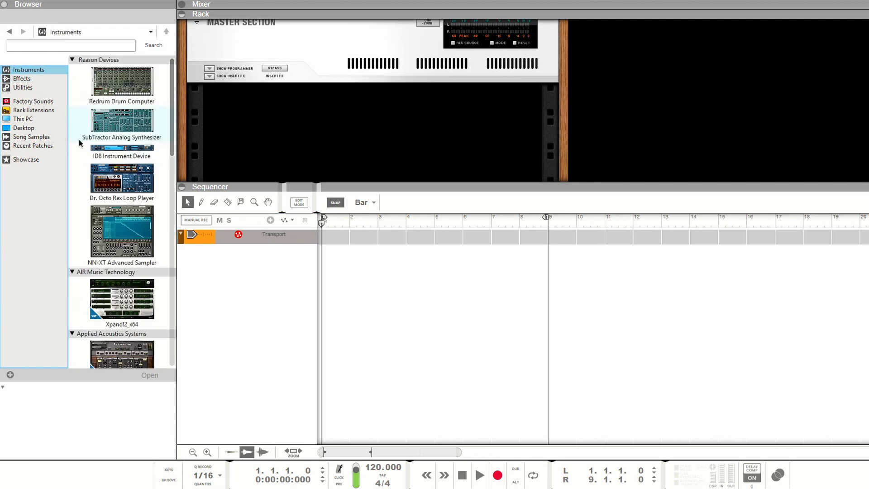
drag(105, 89, 286, 127)
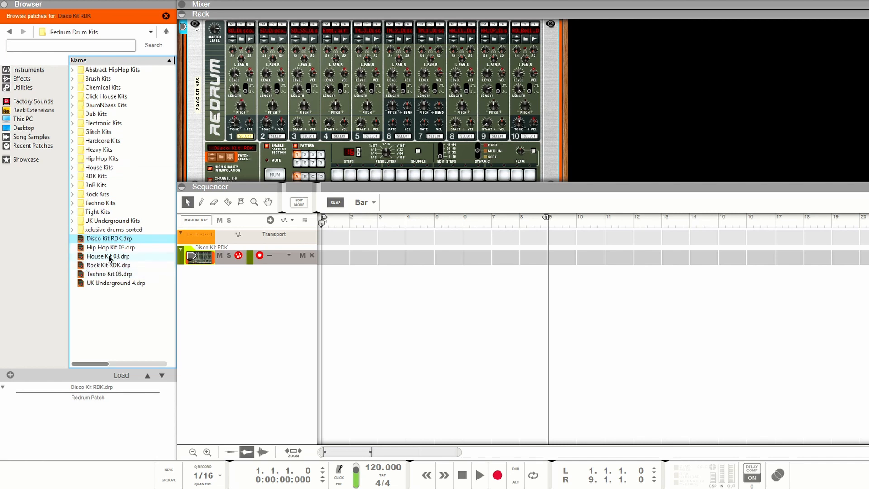
drag(109, 265, 222, 142)
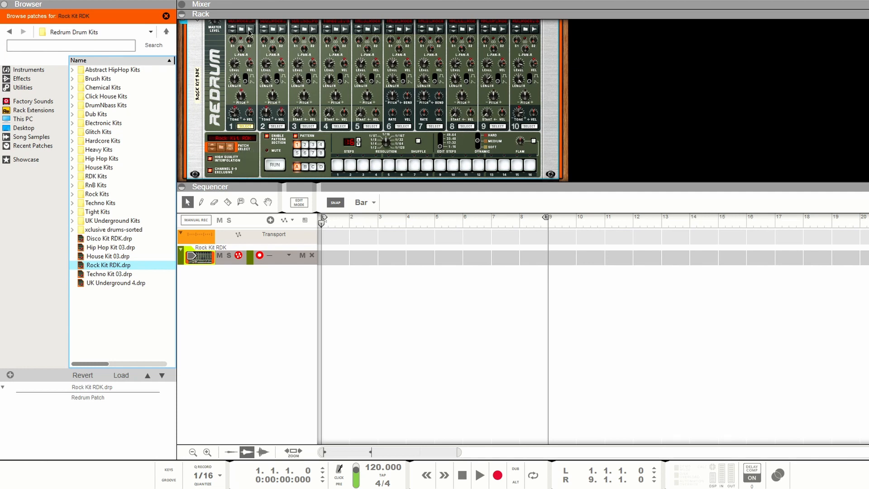
scroll(590, 93, up, 2)
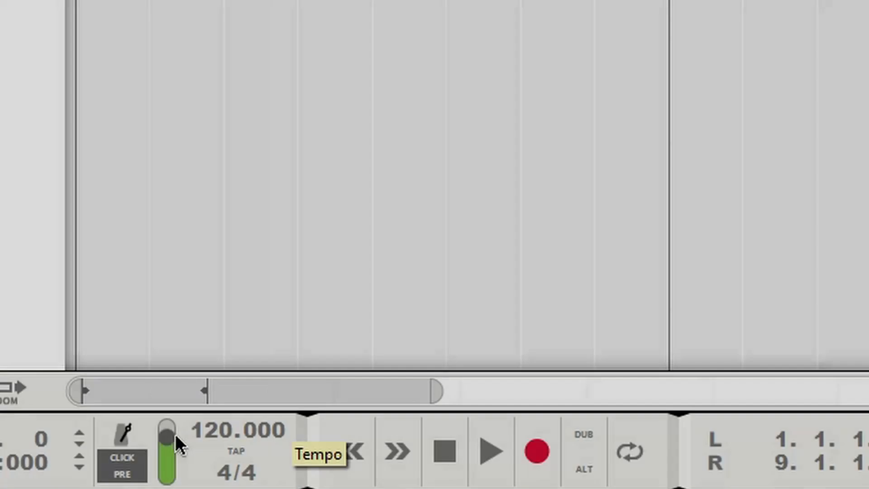
Lower the metronome click level, set the tempo to 85, and loop the song from bar 1 to bar 5.
drag(175, 433, 171, 449)
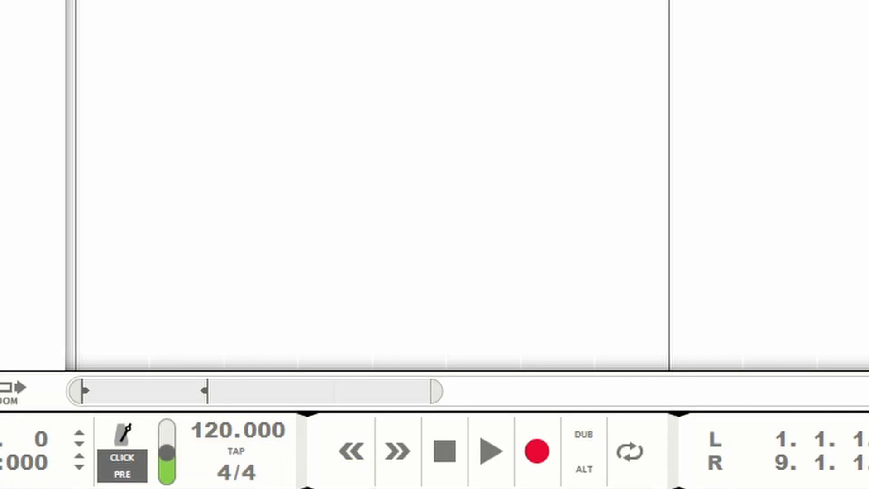
click(633, 466)
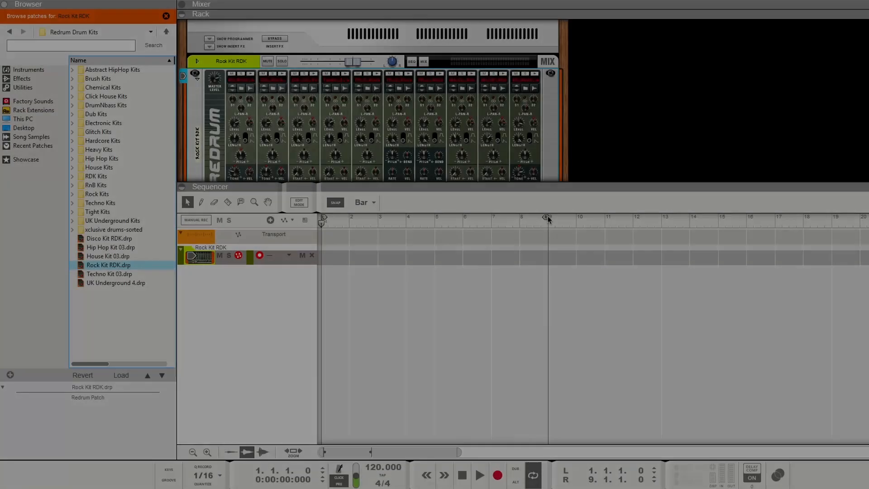
drag(547, 219, 437, 222)
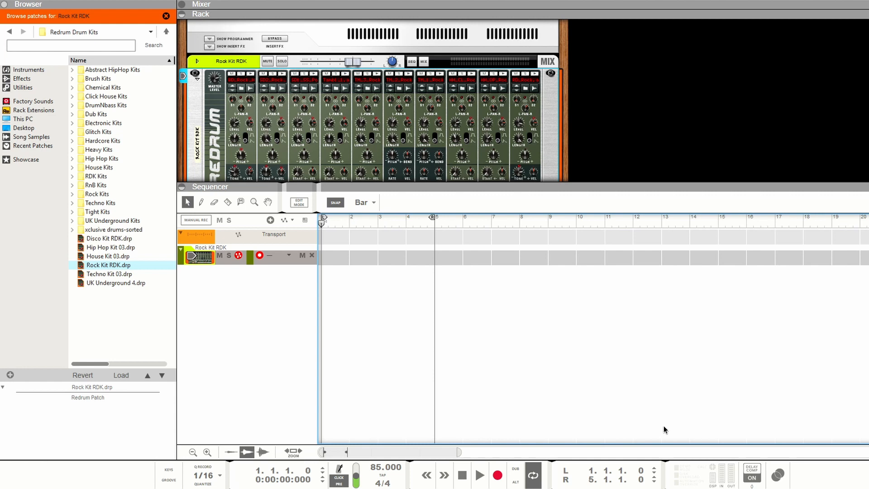
Record a four-bar bass drum clip from bar 1 on the Redrum track and return to the song start.
key(KP_0)
key(KP_Multiply)
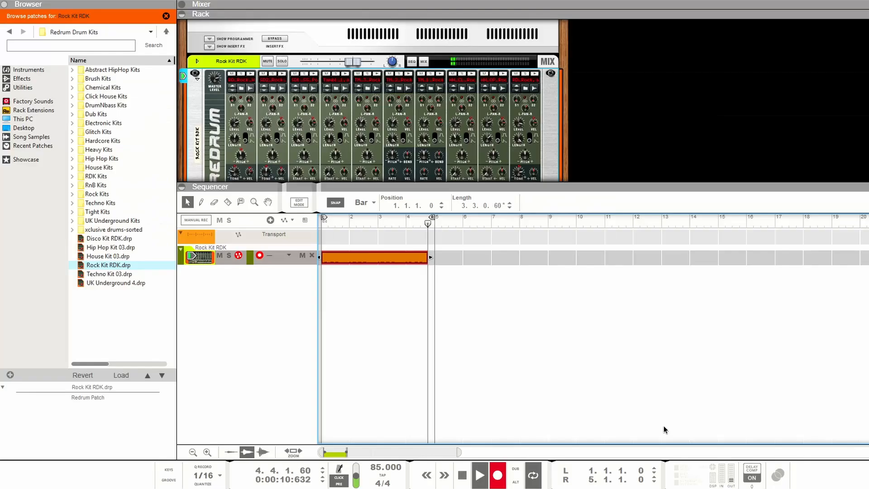
key(space)
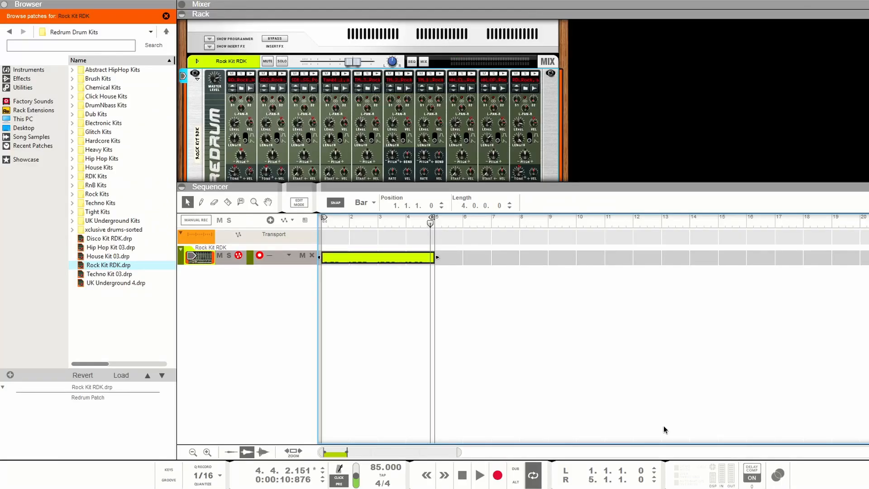
key(KP_0)
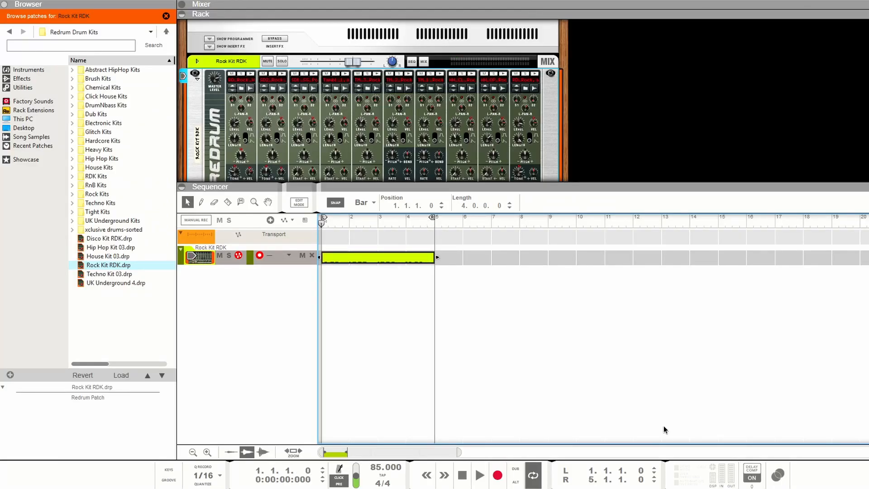
Quantize the recorded bass drum clip and play it back.
right_click(353, 257)
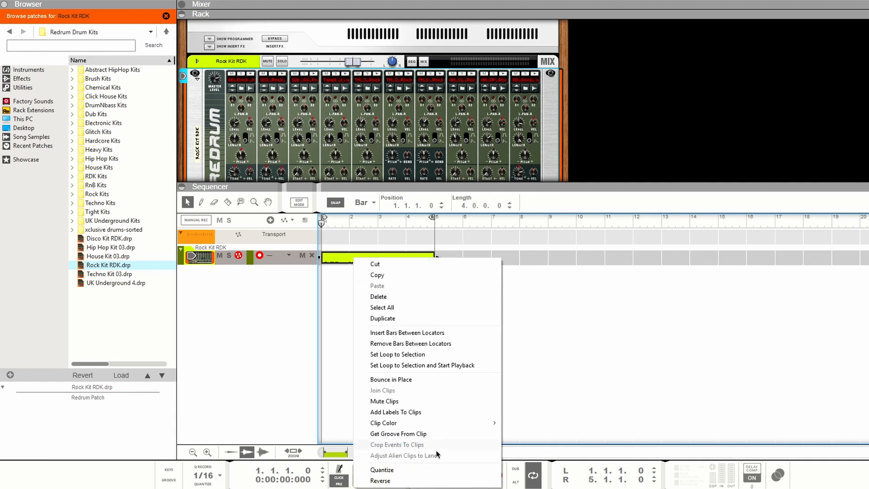
click(440, 470)
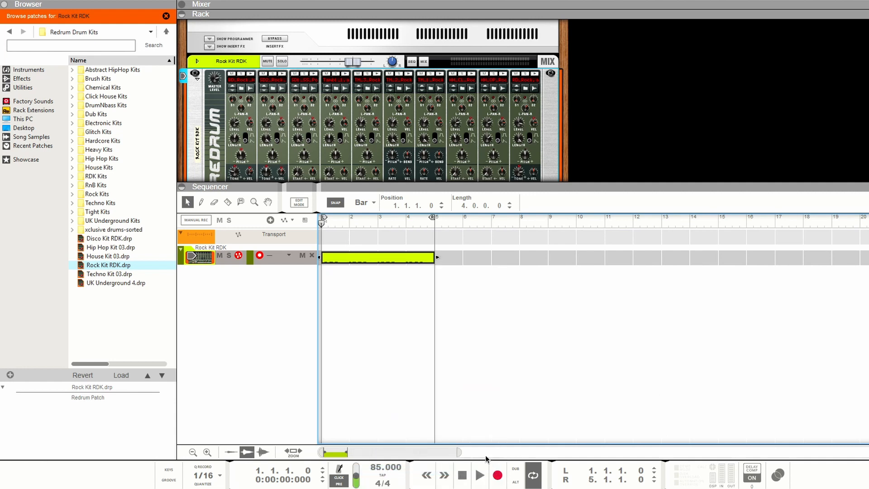
key(space)
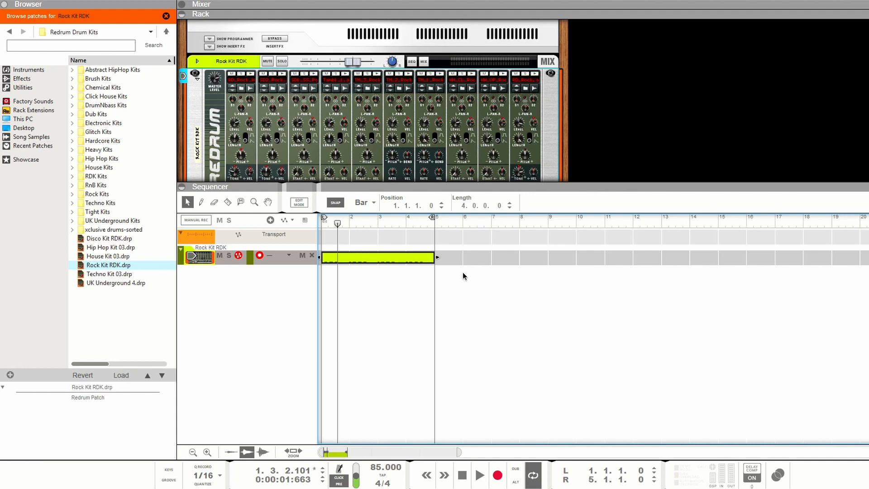
Add a second note lane to the Redrum track and record a four-bar closed hi-hat clip on it.
key(comma)
key(KP_0)
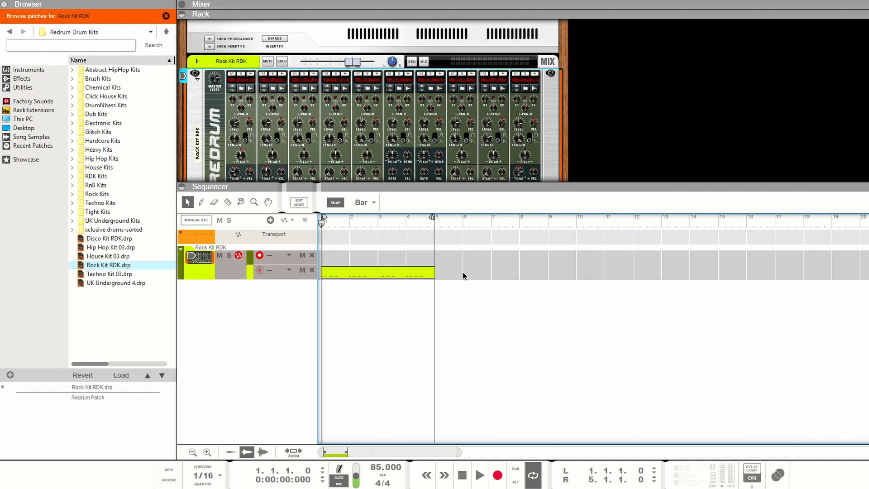
key(KP_Multiply)
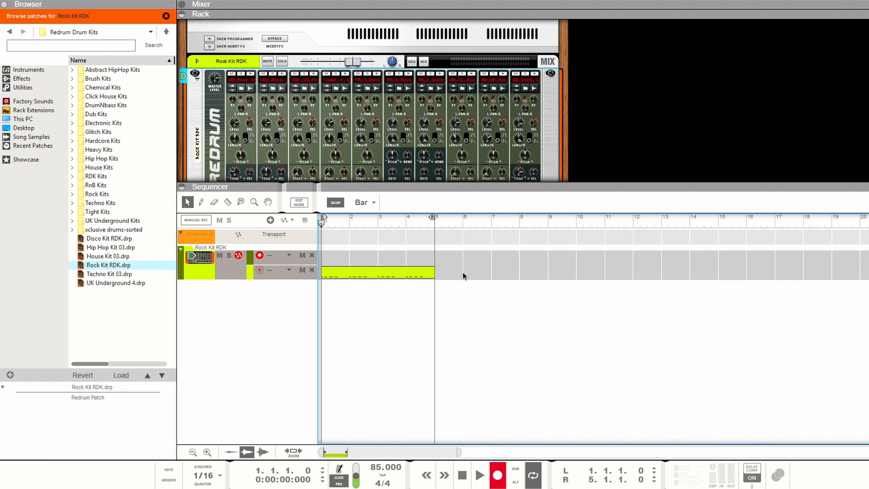
key(KP_Enter)
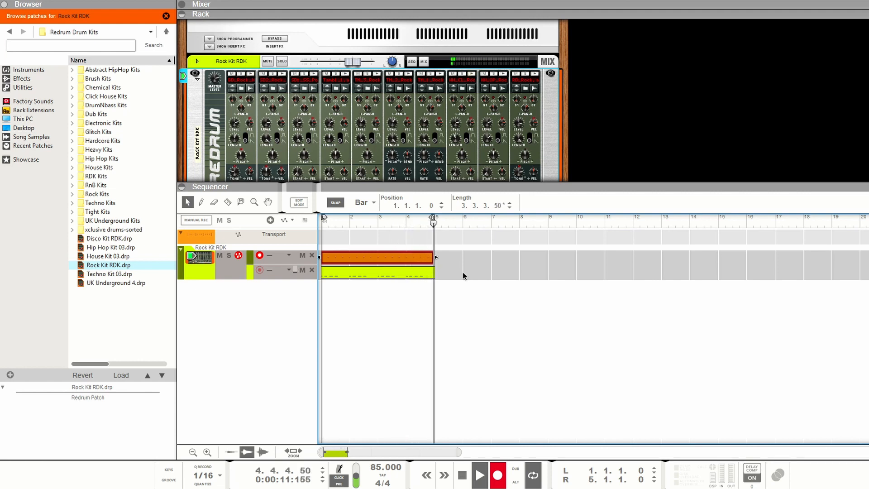
key(space)
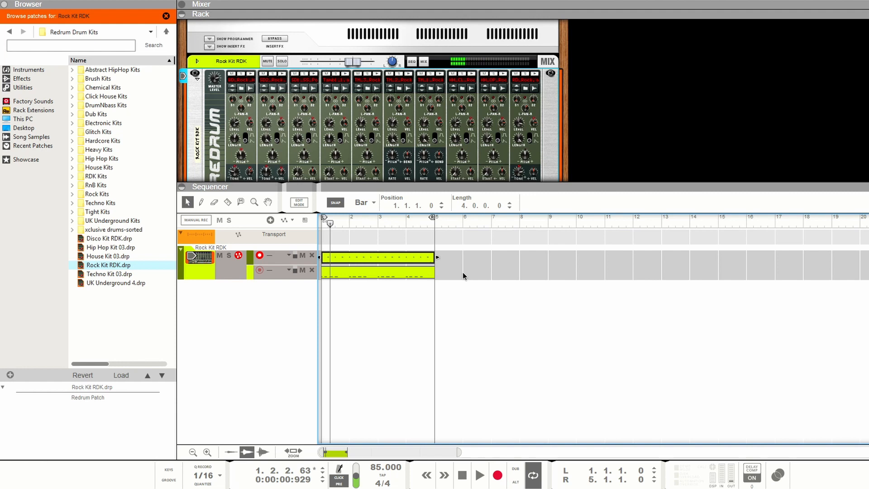
Quantize the closed hi-hat clip.
right_click(390, 256)
right_click(380, 255)
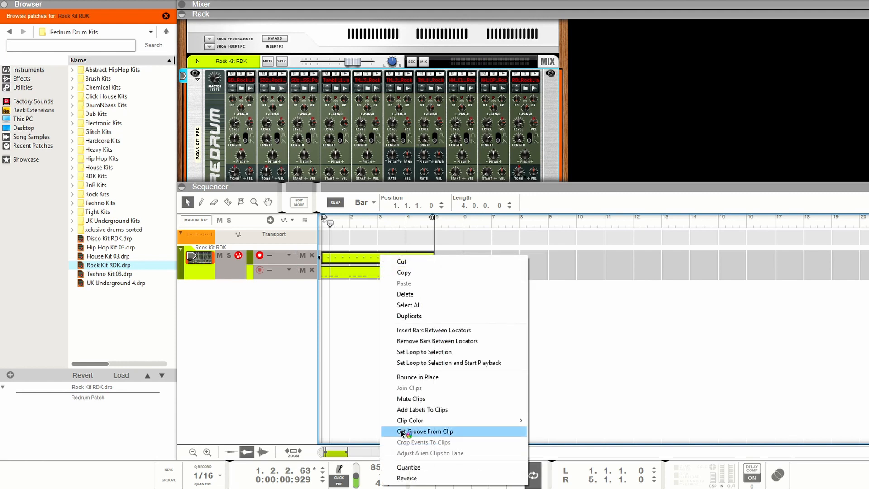
click(405, 469)
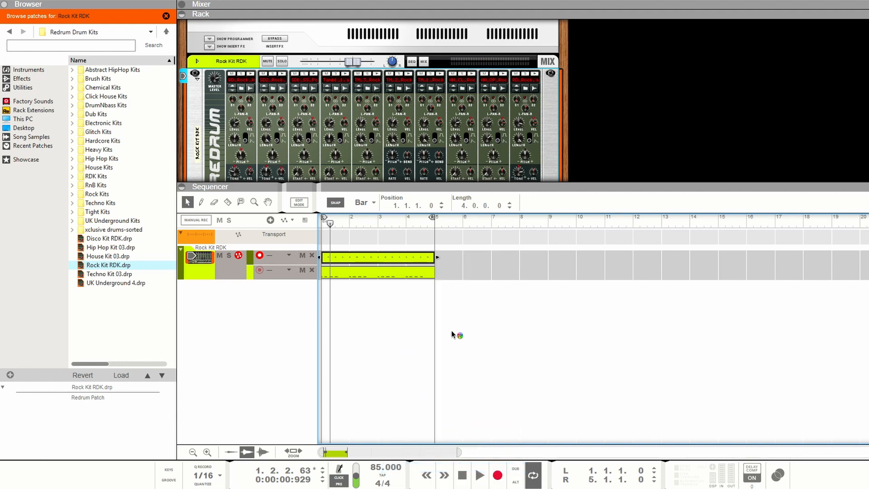
Try drawing lower velocities for the hi-hat notes with the Pencil tool, restore them, and close the clip.
double_click(370, 257)
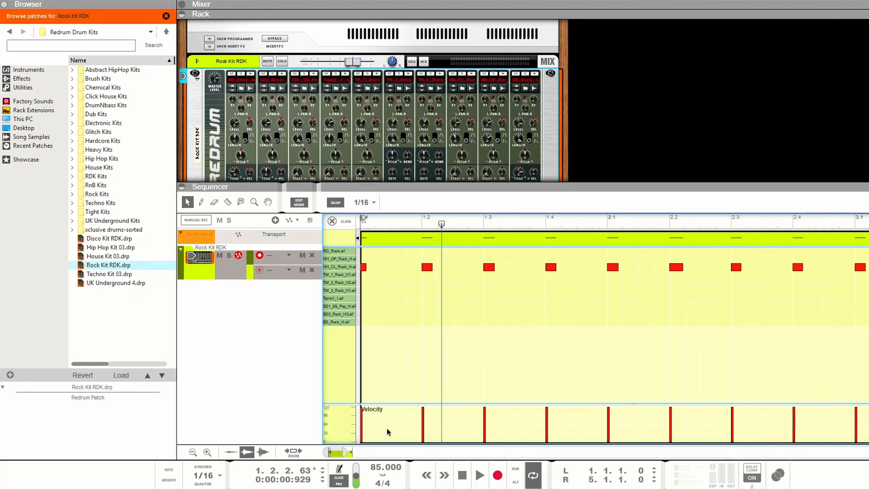
drag(345, 452, 369, 465)
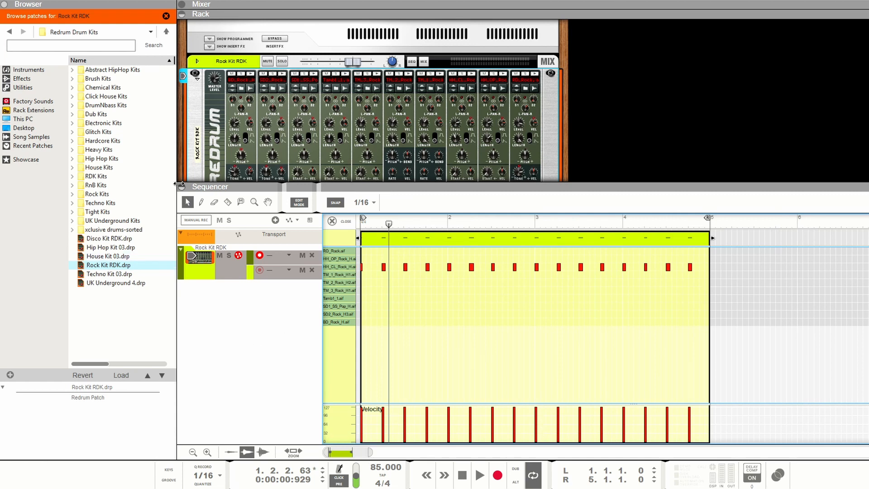
click(202, 204)
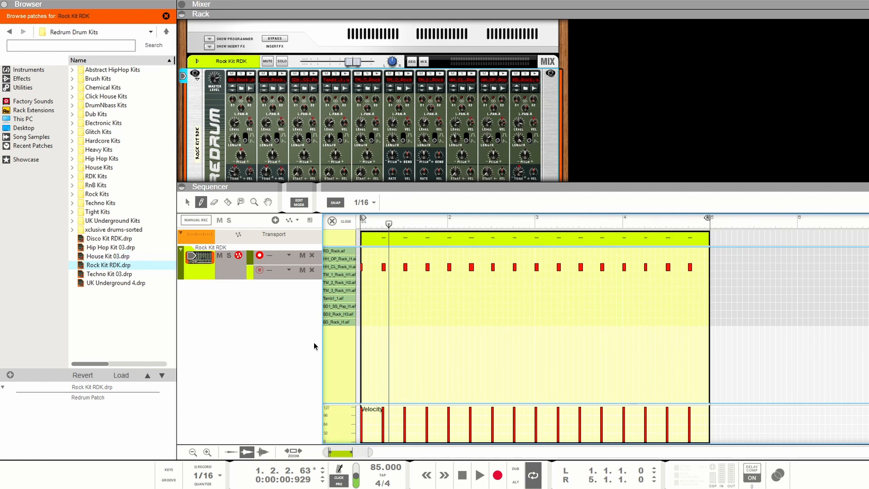
click(645, 418)
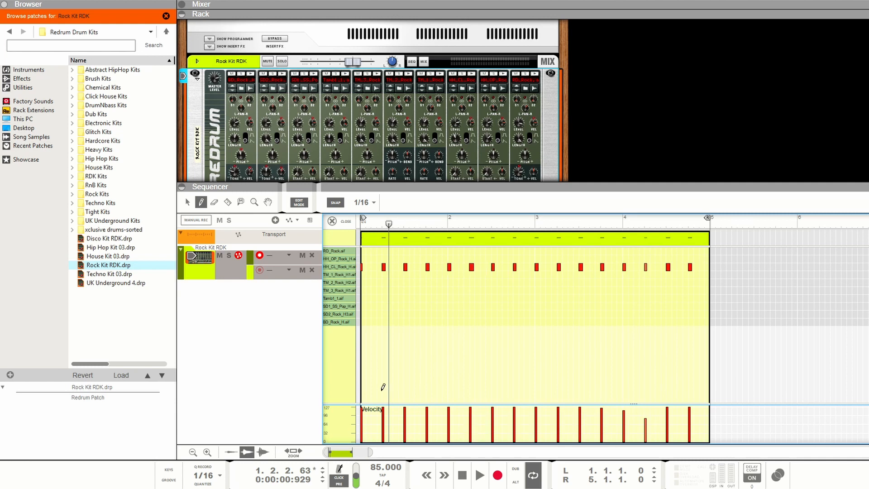
drag(599, 442, 457, 439)
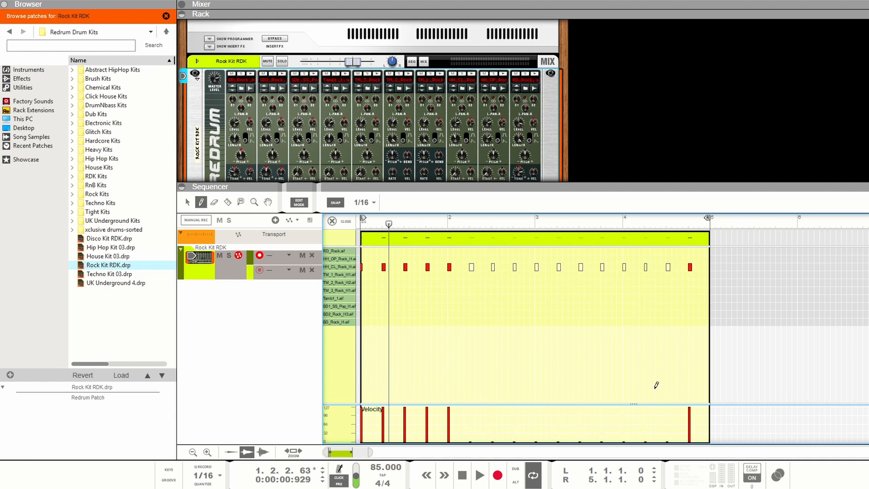
drag(655, 388, 404, 349)
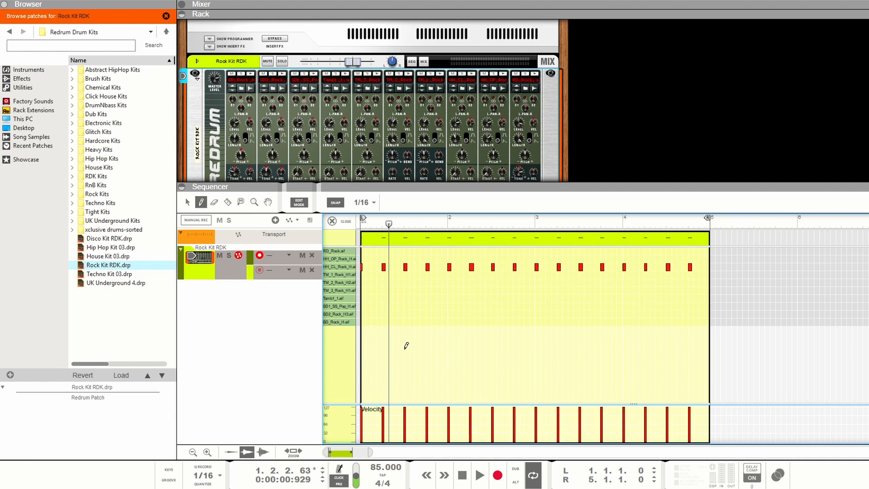
click(335, 221)
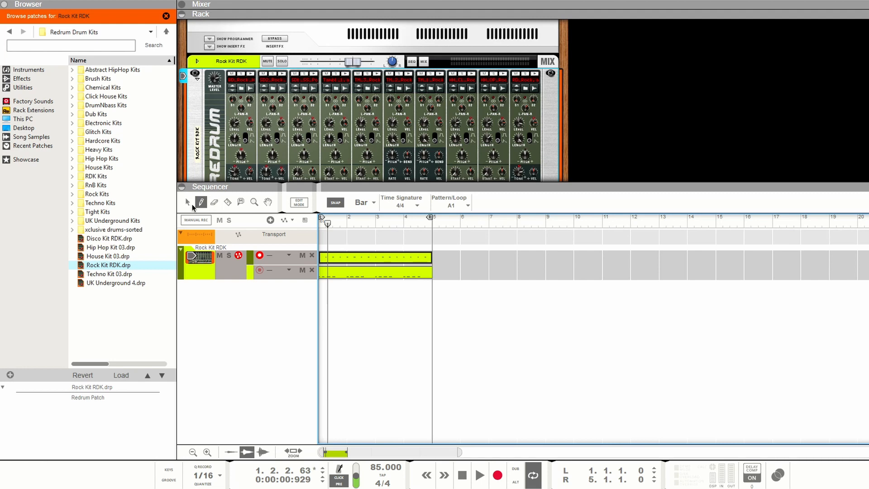
Open the bass drum clip with the Selection tool, examine its notes and velocities, and close it.
click(188, 202)
double_click(353, 281)
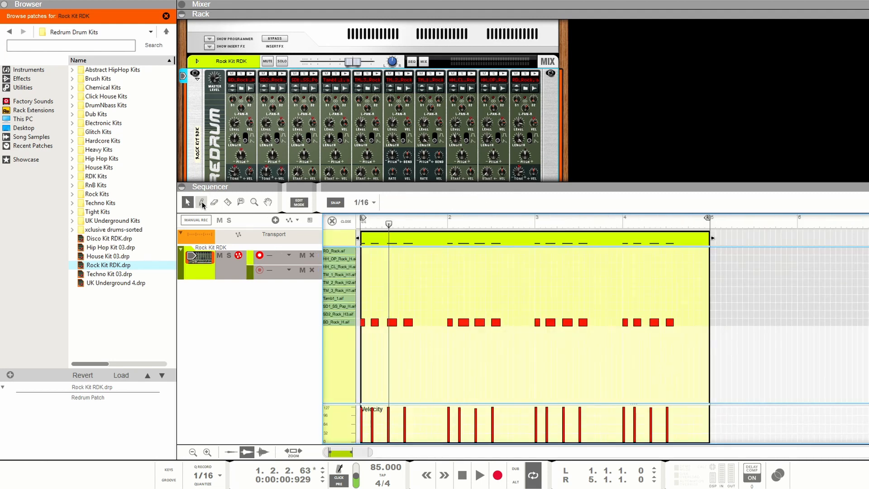
click(333, 221)
Switch the snare sample on Redrum channel 3 to the next one.
scroll(595, 87, down, 1)
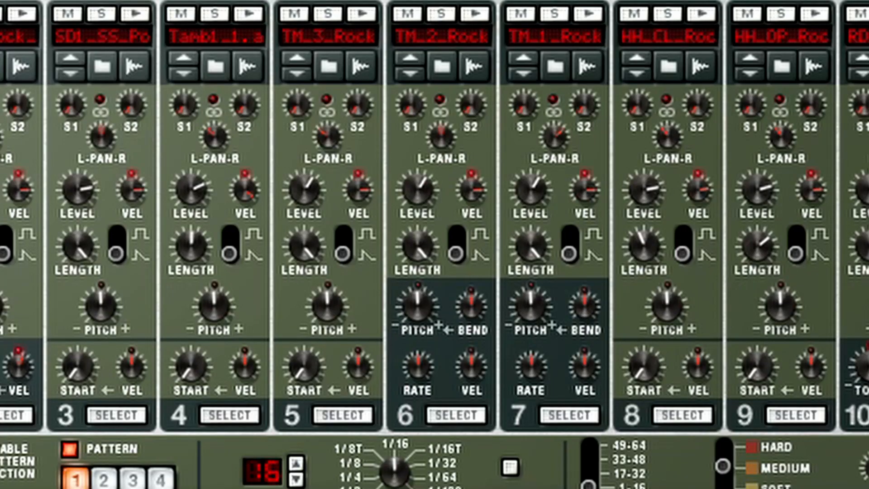
click(70, 73)
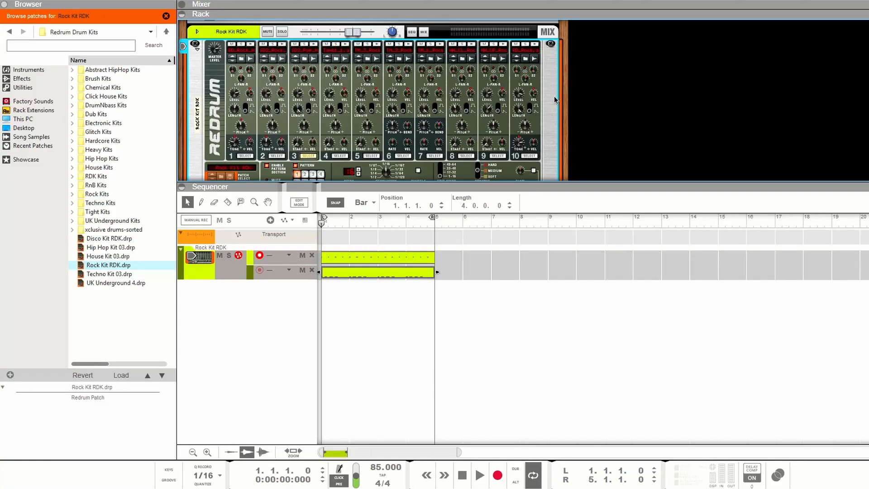
Add another note lane to the Redrum track and record a four-bar snare part in it.
key(comma)
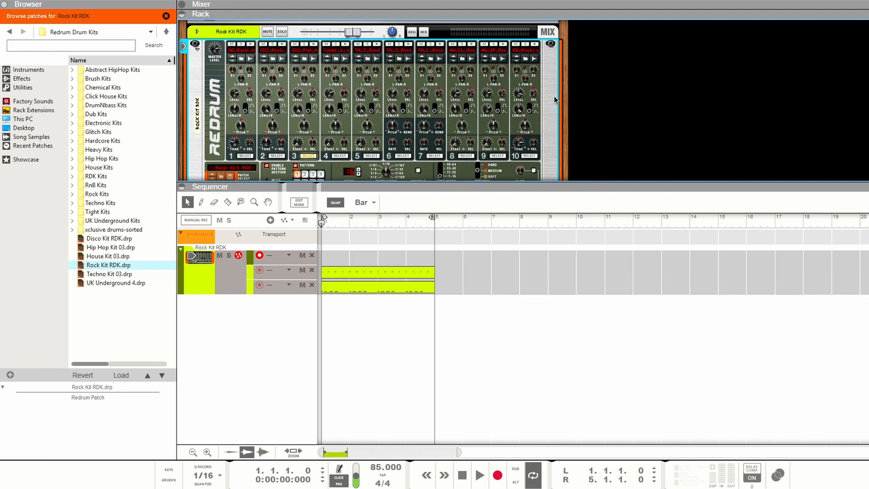
key(ctrl+Return)
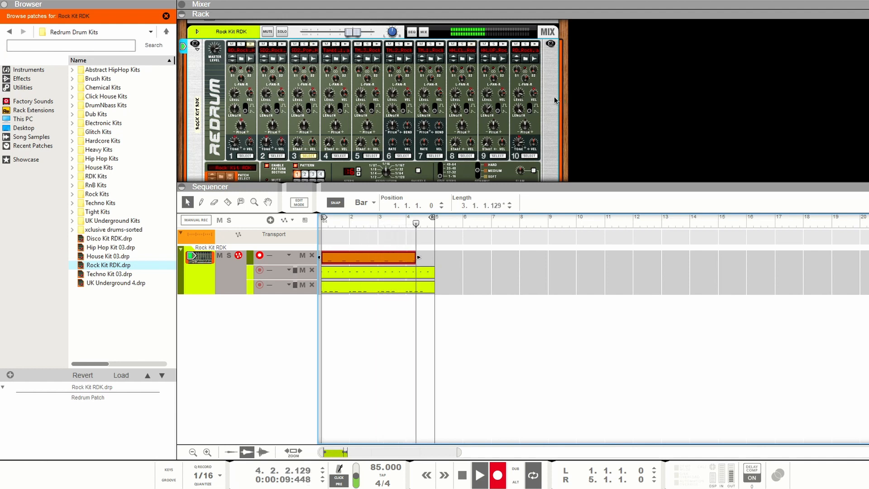
key(space)
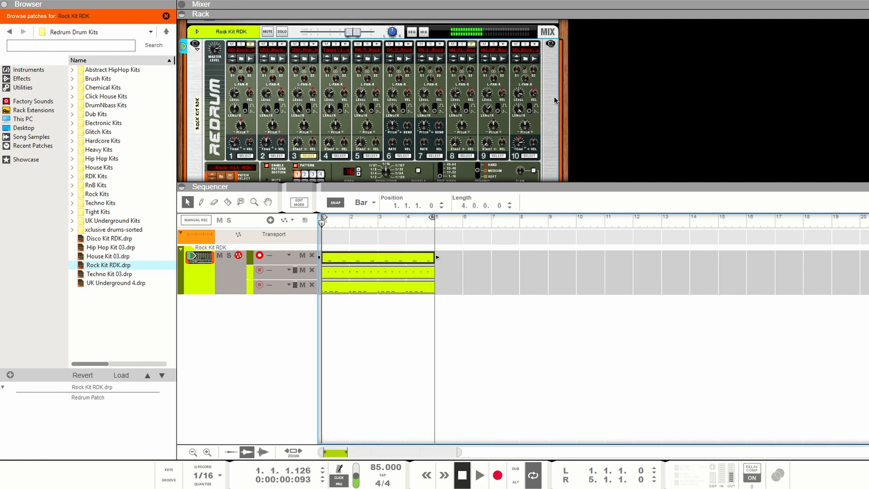
Quantize the newly recorded snare clip, play the drum pattern, and return to the song start.
right_click(410, 259)
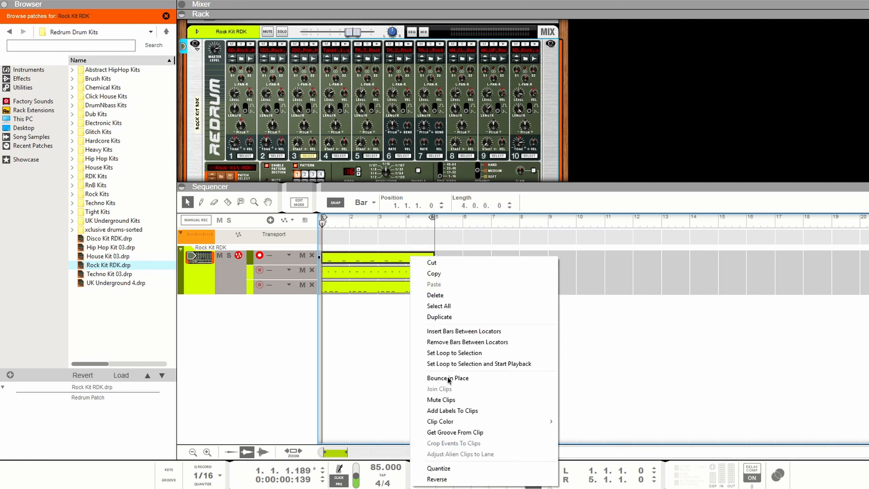
click(443, 465)
key(space)
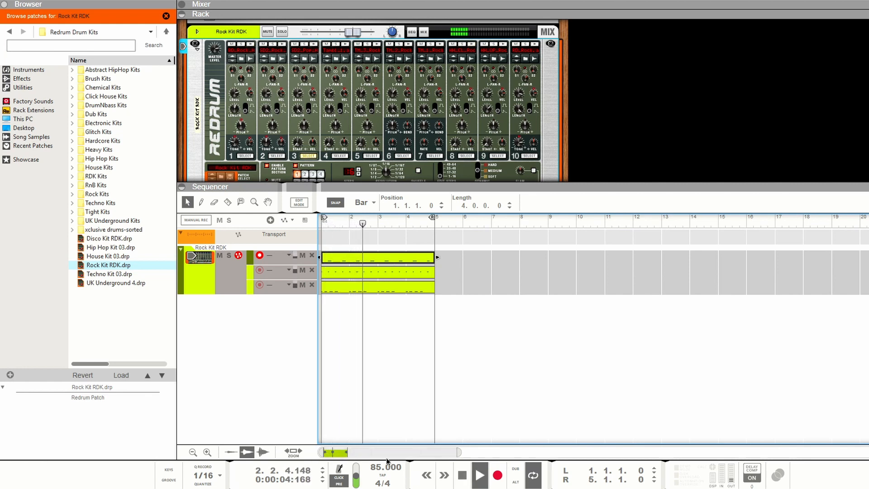
key(space)
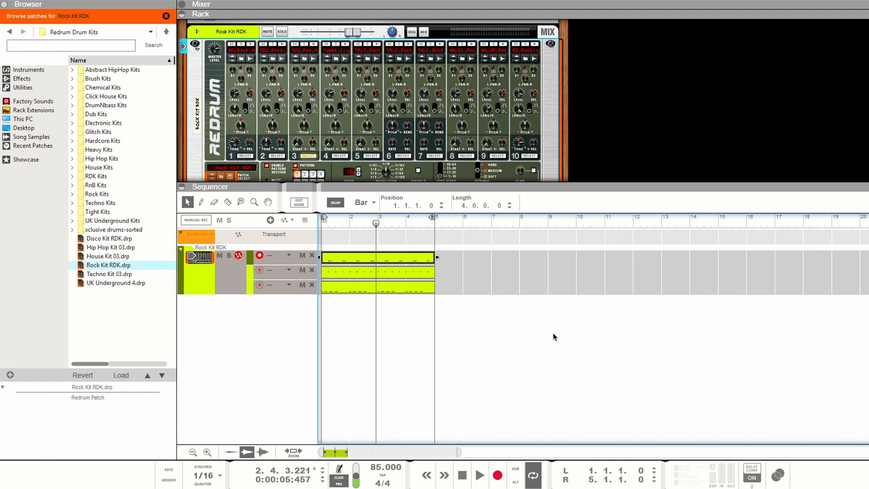
key(Home)
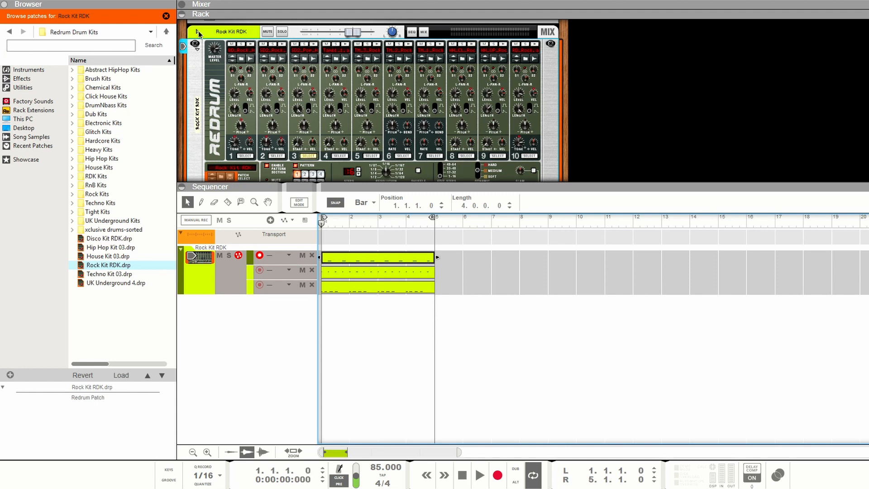
Add an NN-XT Advanced Sampler from the instruments to the rack below Redrum.
click(24, 71)
scroll(156, 144, down, 2)
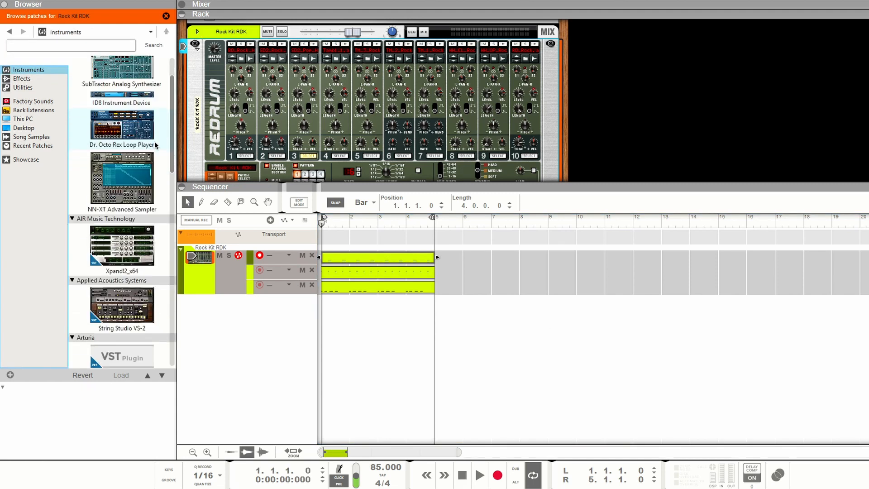
scroll(618, 71, down, 3)
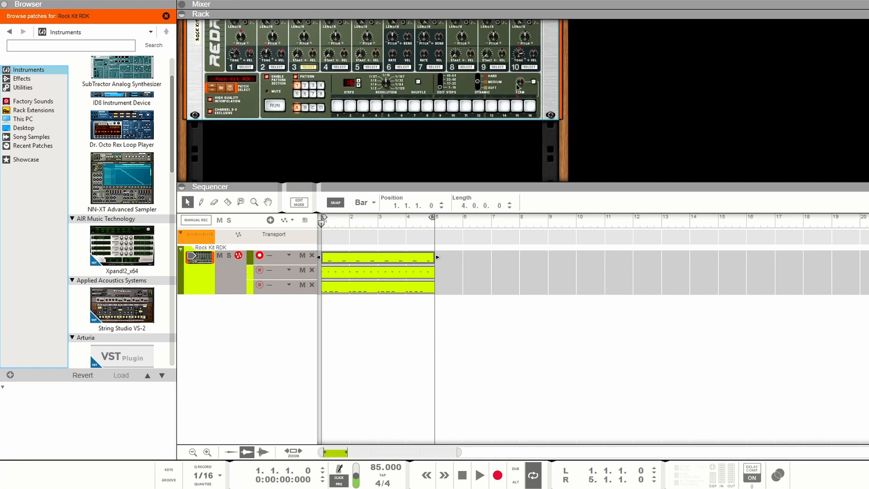
drag(131, 176, 305, 149)
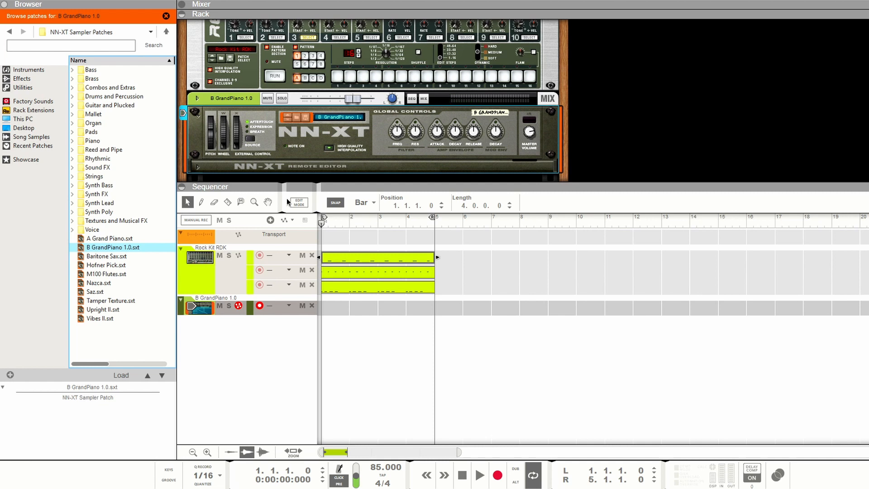
Record a four-bar piano part on the NN-XT's B GrandPiano 1.0 track.
key(ctrl+Return)
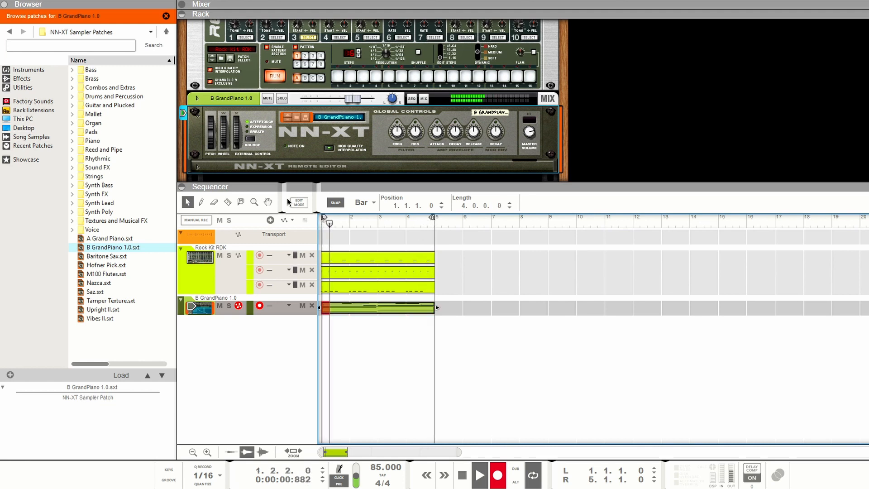
key(space)
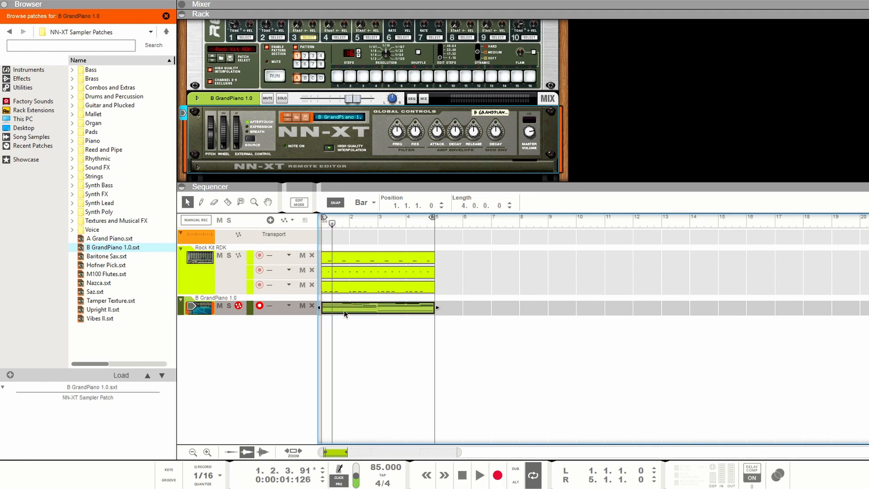
right_click(373, 306)
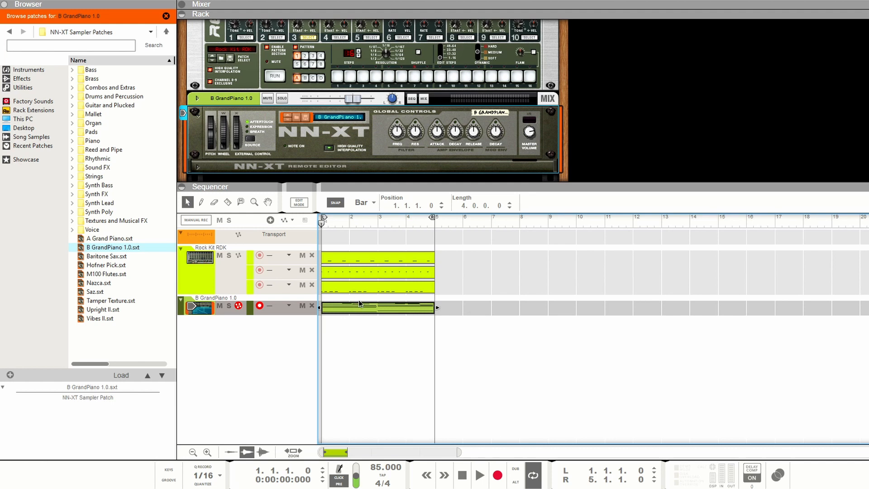
Open the piano clip, play it back to check the note timing, and close it.
double_click(362, 309)
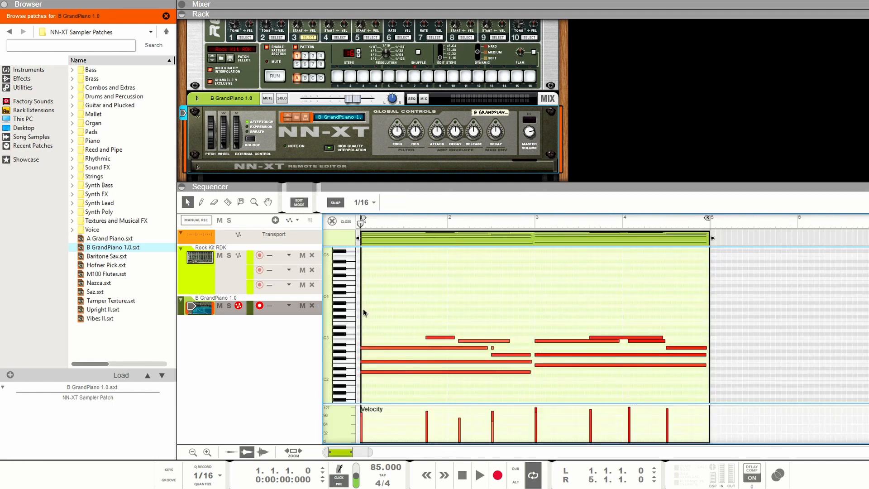
key(space)
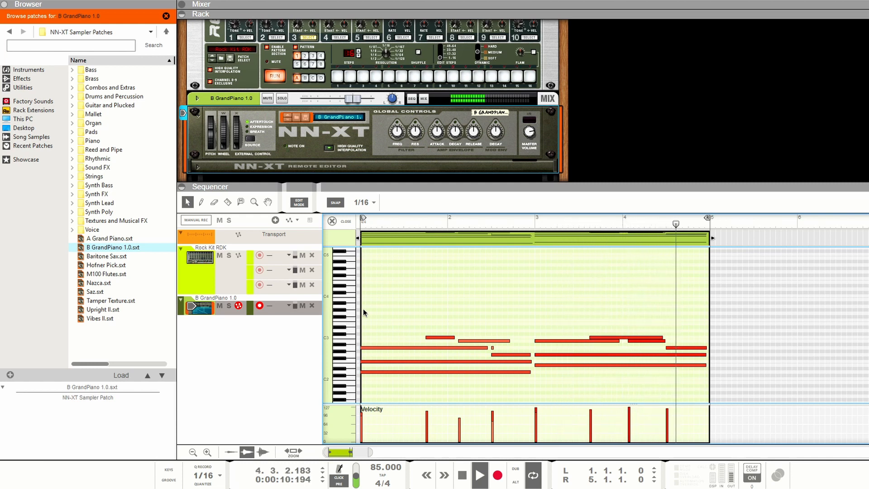
key(space)
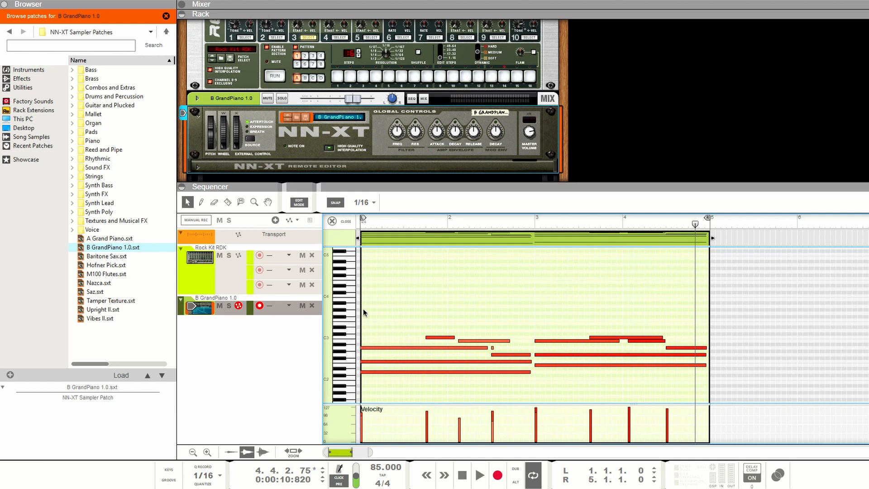
key(shift+Tab)
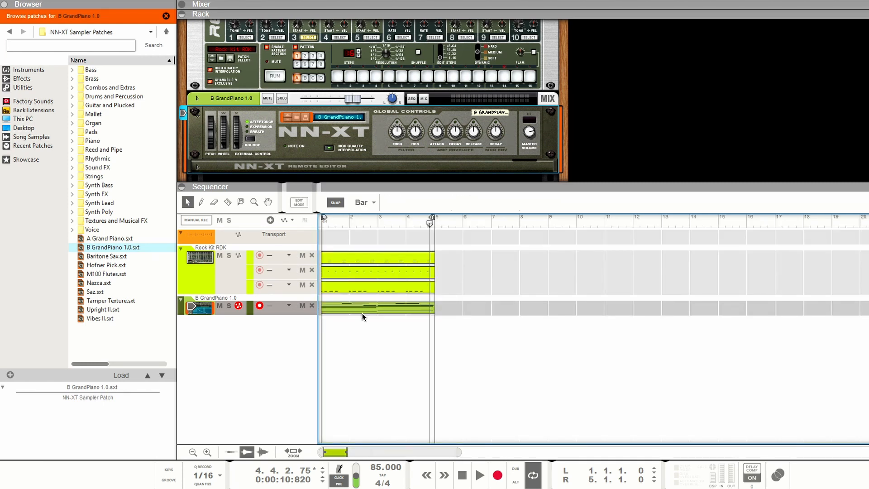
Reopen the piano clip, listen to it, and quantize all its notes.
double_click(362, 312)
key(space)
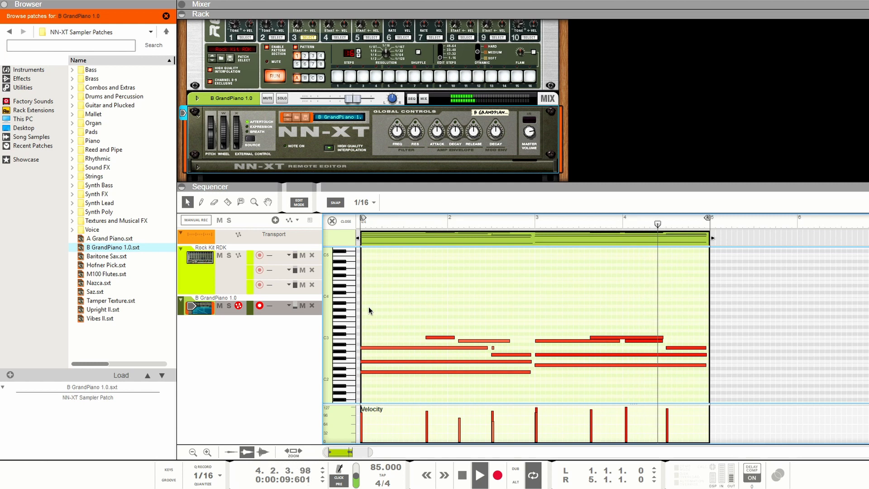
key(space)
key(ctrl+a)
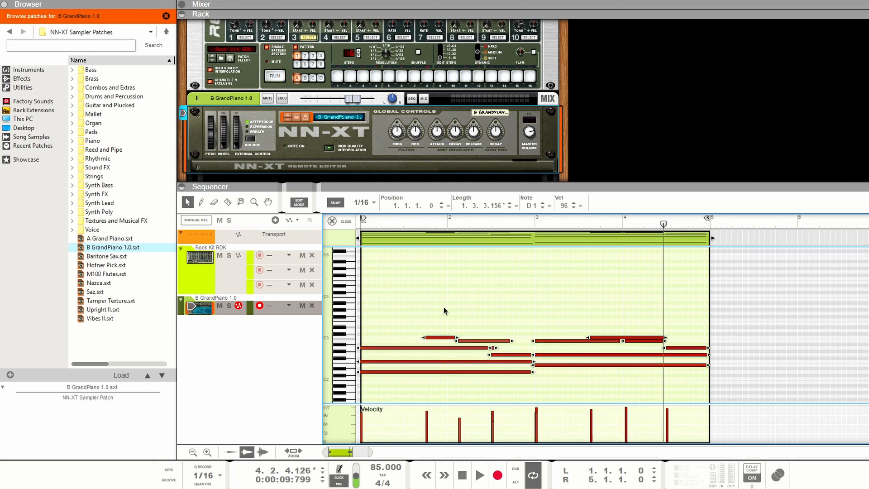
right_click(614, 340)
click(652, 320)
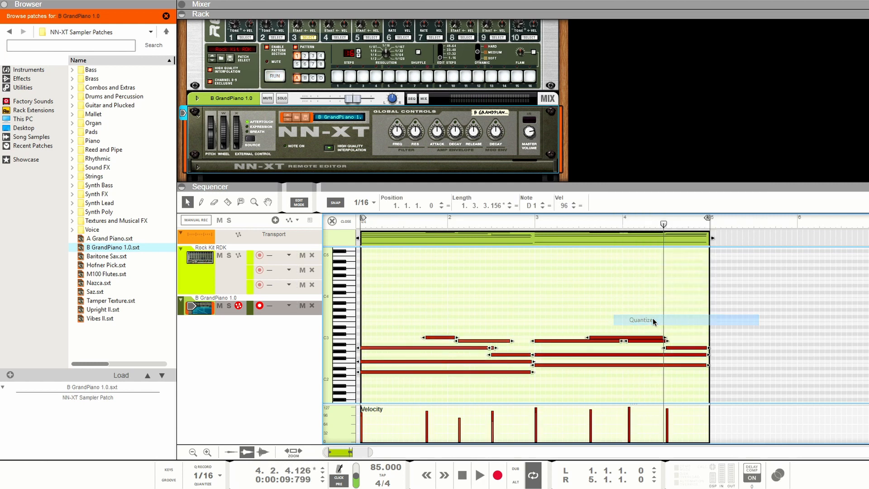
Play the quantized piano clip, replaying it from bar 3 to find the late note near bar 4.
key(space)
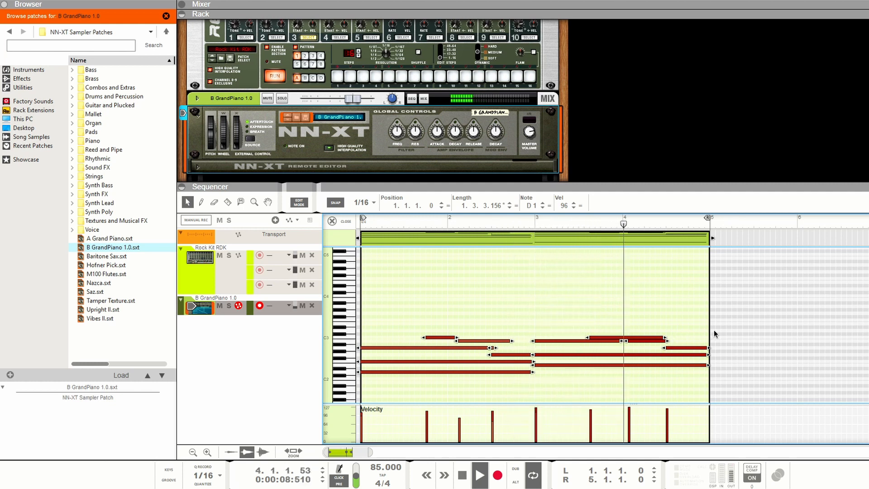
key(space)
click(626, 316)
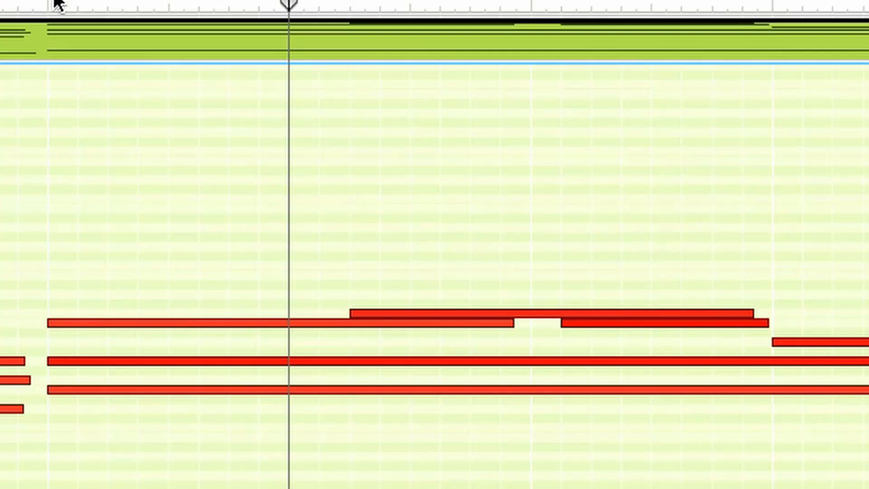
click(54, 2)
key(space)
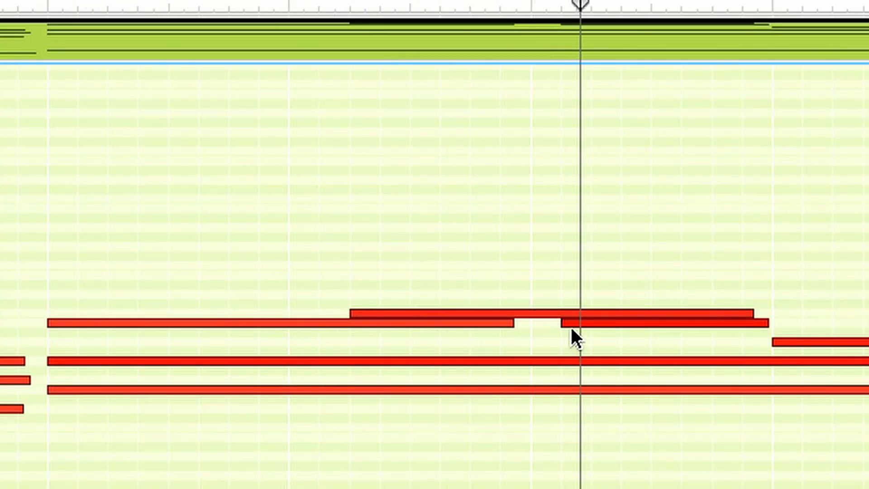
key(space)
Extend the start of the late B2 piano note back to position 4.1.1.0, undoing the first overlong attempt.
drag(563, 324, 522, 330)
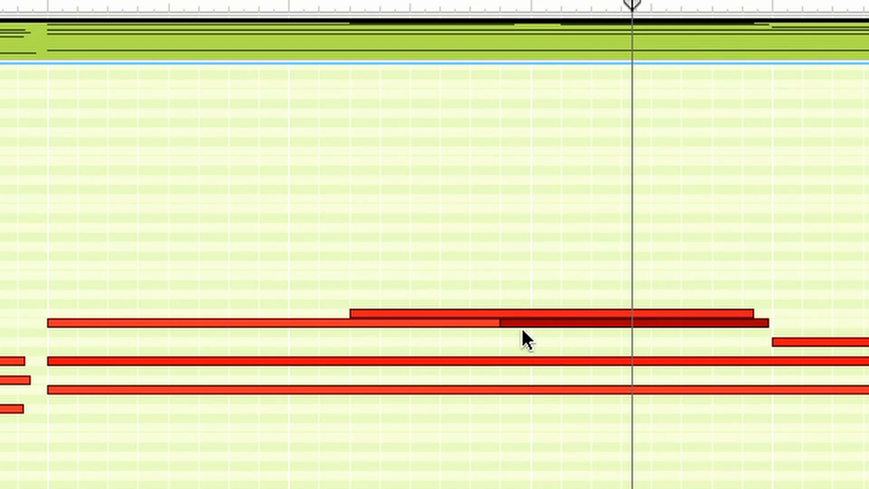
key(ctrl+z)
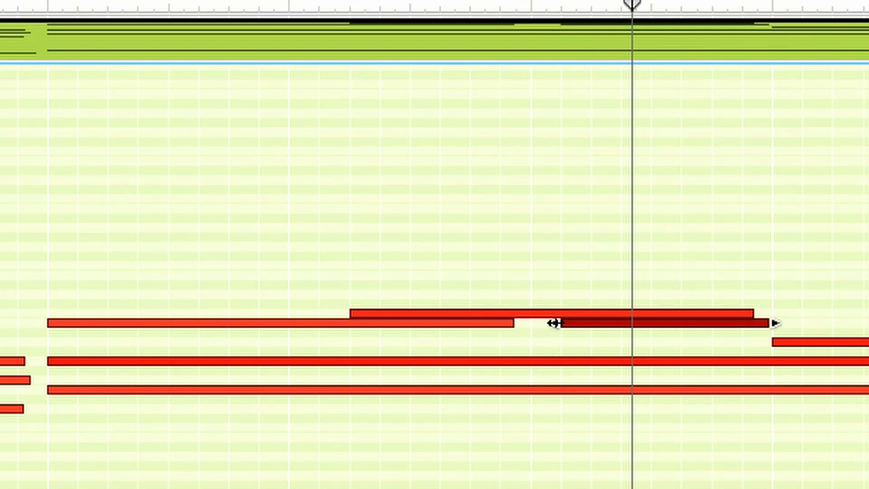
click(545, 322)
click(562, 323)
drag(562, 323, 532, 323)
Play the piano clip to check the corrected note, with the whole four-bar clip in view.
click(49, 2)
key(space)
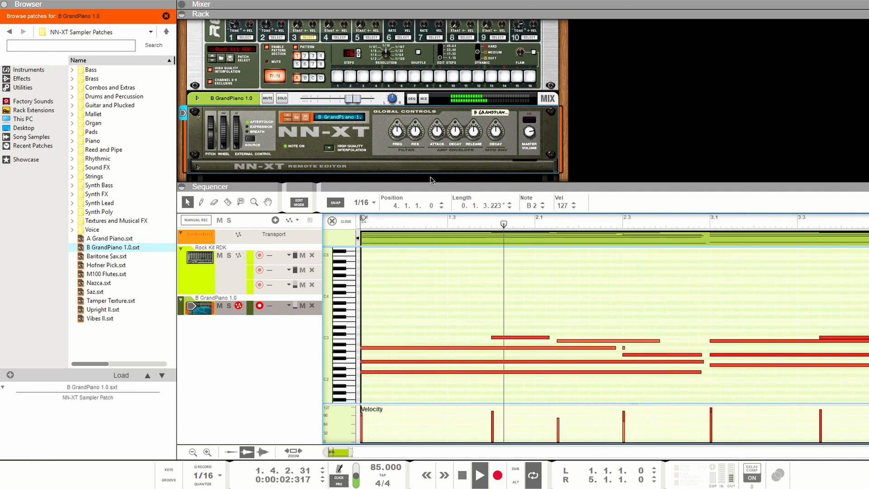
drag(352, 452, 386, 452)
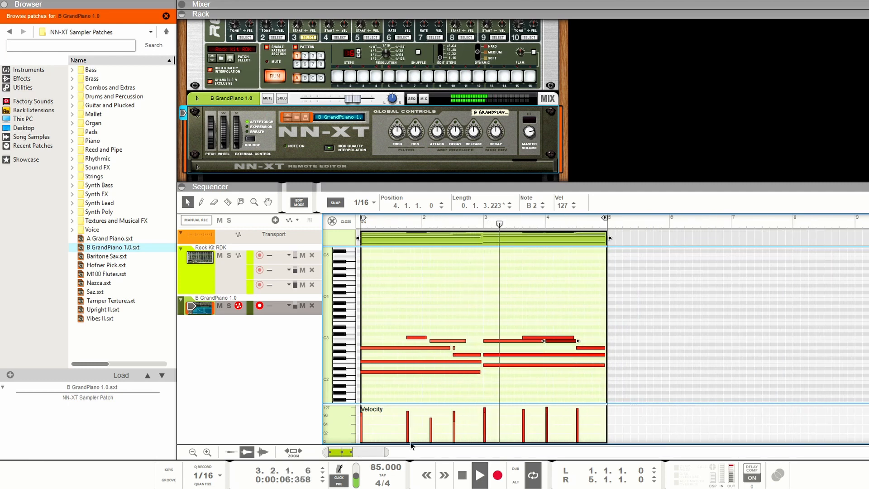
key(space)
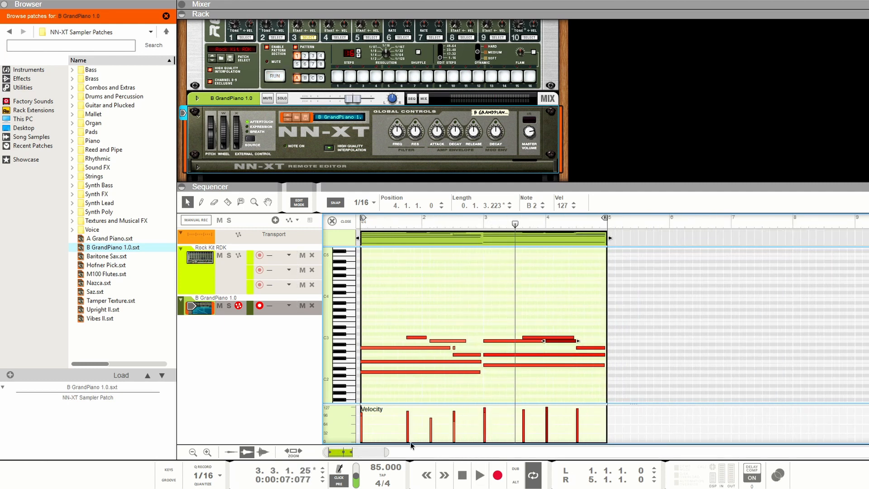
Raise the velocities of all piano notes to 127 with the Pencil tool and rewind the playback position.
click(201, 203)
mouse_move(391, 403)
mouse_down()
mouse_move(470, 390)
mouse_move(542, 412)
mouse_move(593, 405)
mouse_up()
key(KP_0)
key(KP_0)
key(KP_0)
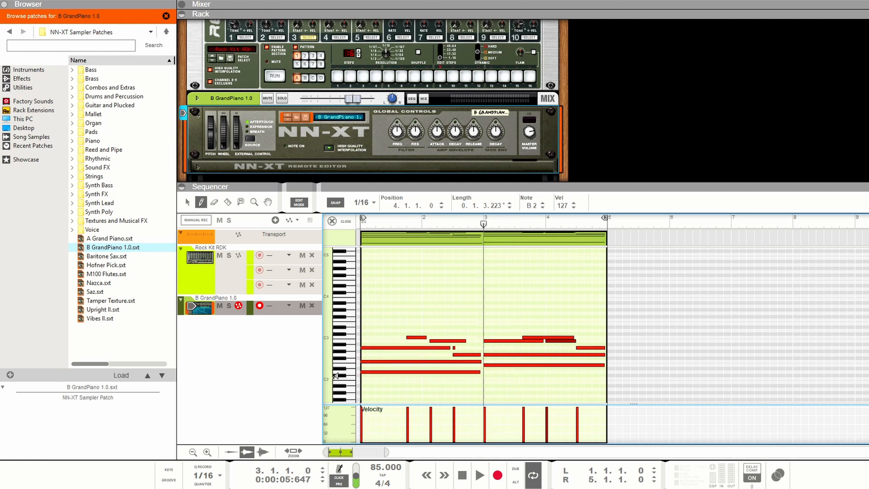
Lower the B GrandPiano 1.0 channel's level slightly while the loop plays, and stop playback.
key(space)
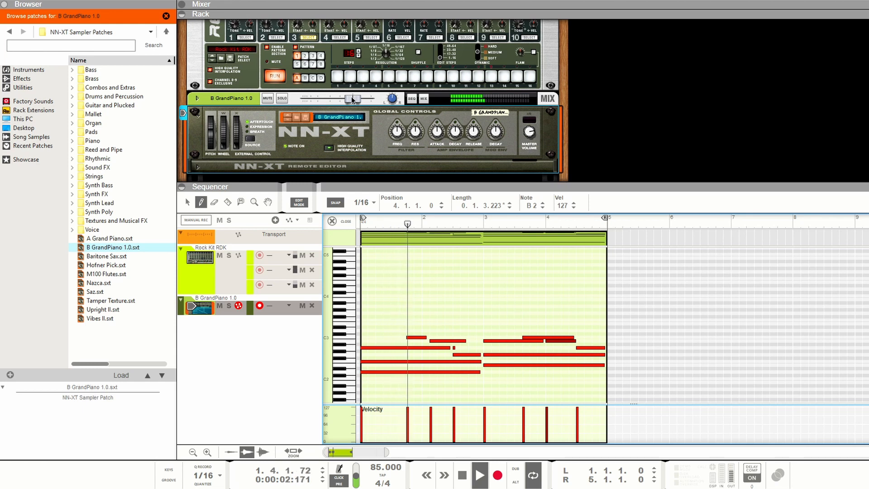
drag(353, 99, 347, 103)
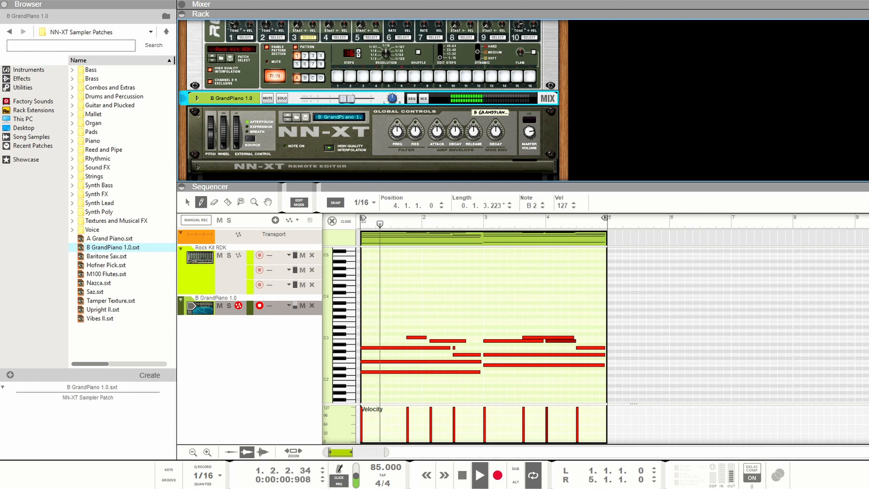
key(space)
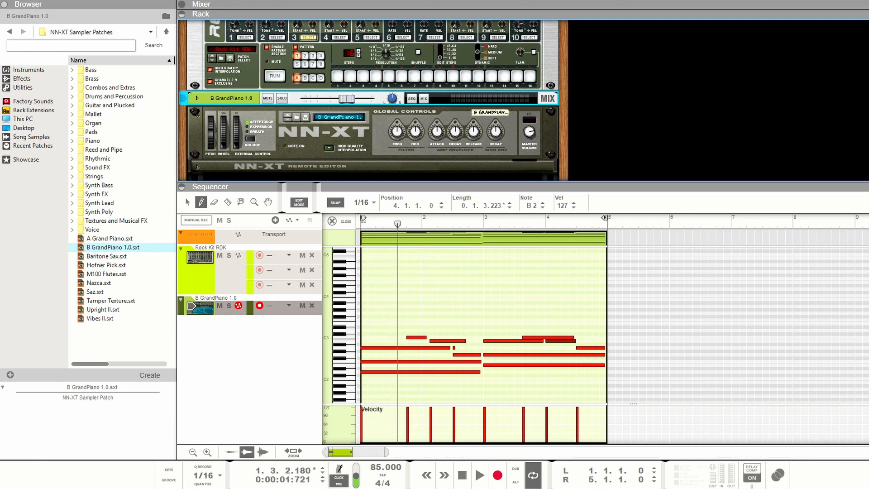
Increase the master compressor's release in the mixer and enable the compressor.
key(F5)
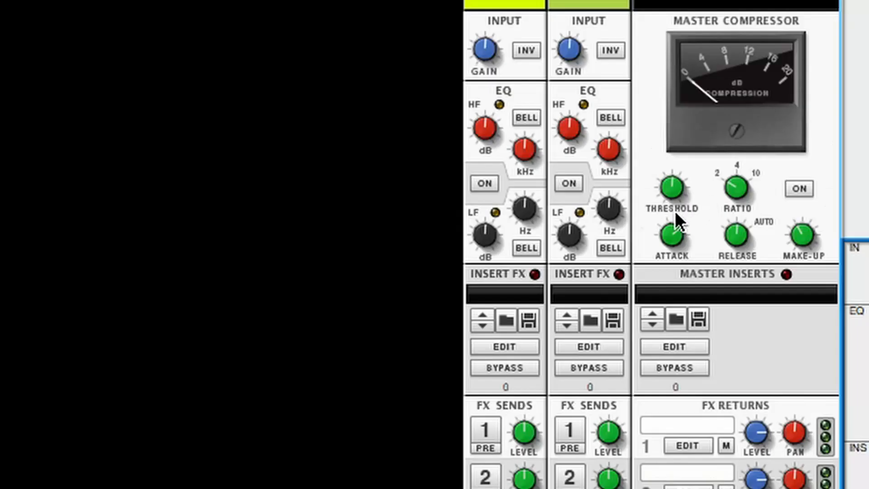
drag(738, 237, 789, 169)
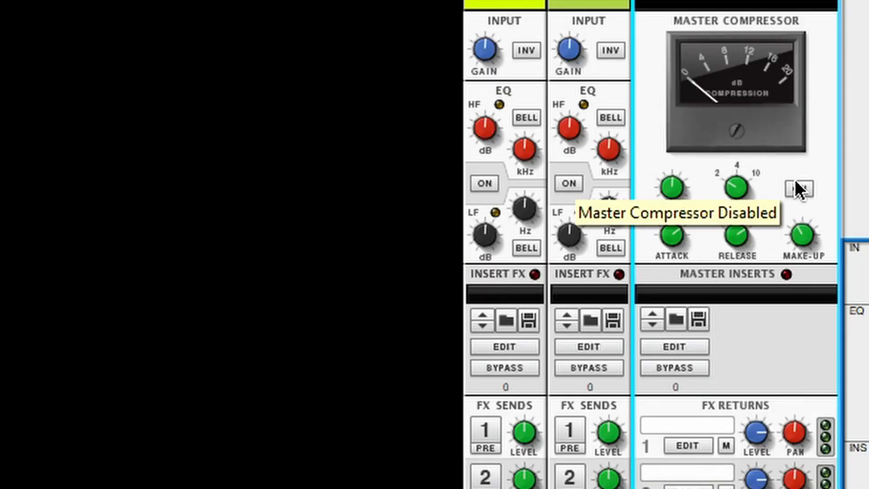
mouse_move(787, 220)
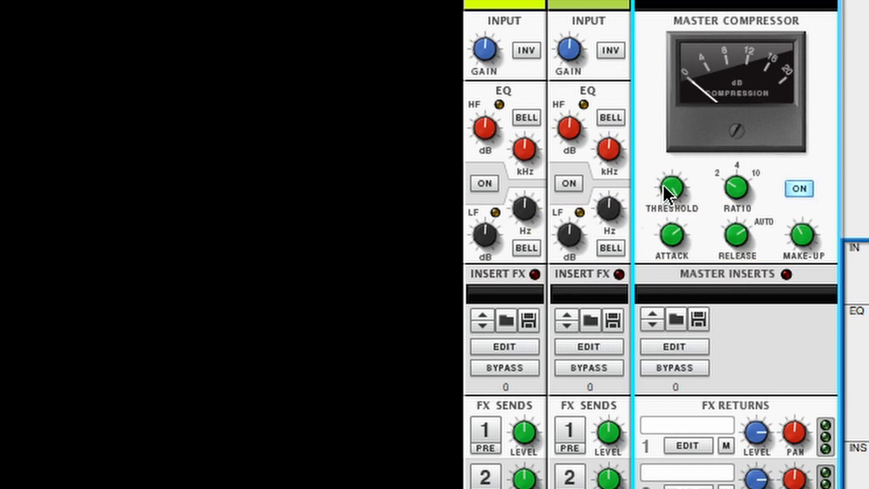
Lower the master compressor's threshold to -14.41 dB and compare the loop with the compressor bypassed and engaged.
drag(658, 175, 648, 213)
mouse_move(672, 192)
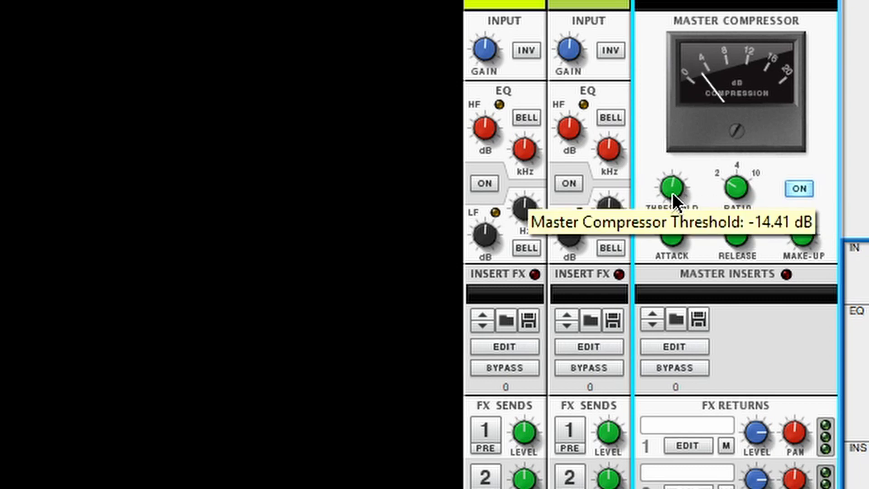
click(806, 185)
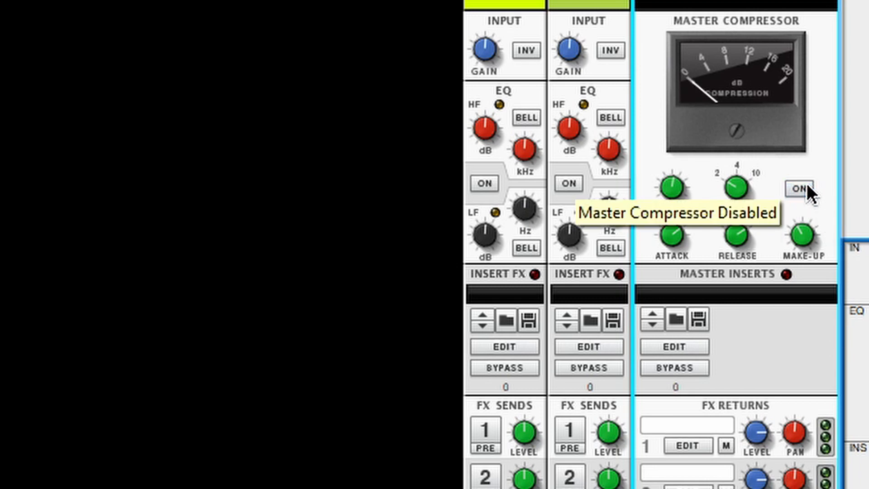
click(806, 185)
Lower the master compressor's make-up gain slightly and compare the level with the compressor disabled and enabled.
drag(794, 246, 794, 256)
click(798, 188)
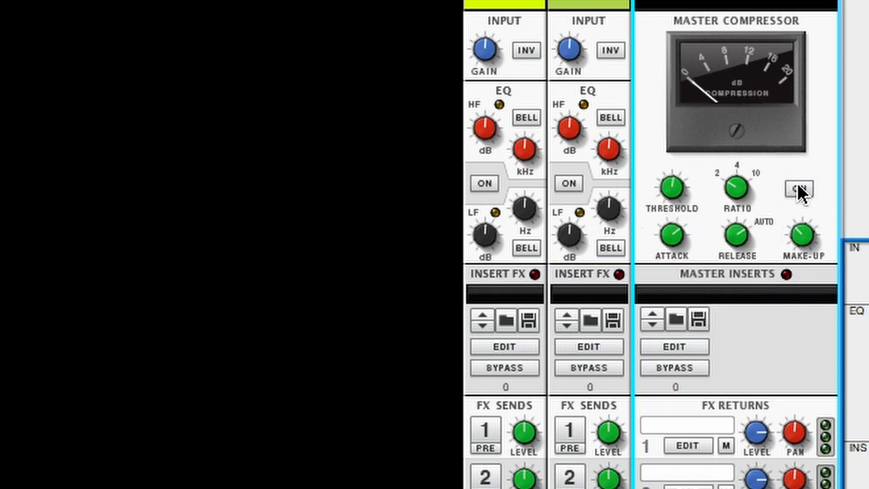
click(798, 188)
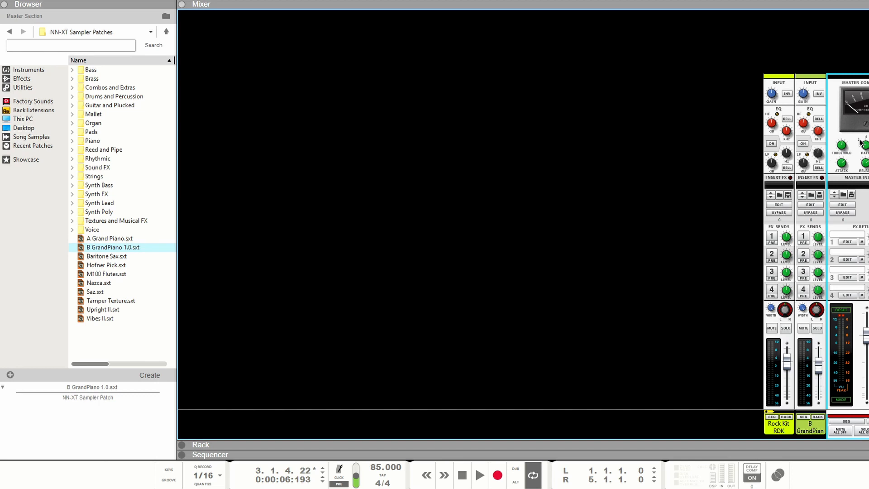
Display the rack and the sequencer together in place of the mixer.
key(F6+F7)
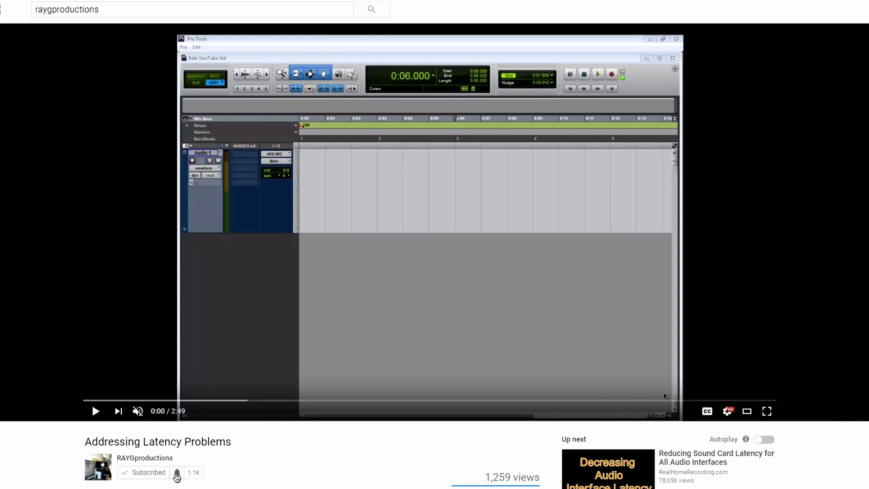
On the YouTube video page, turn on all notifications for the RAYGproductions channel and save the setting.
click(177, 474)
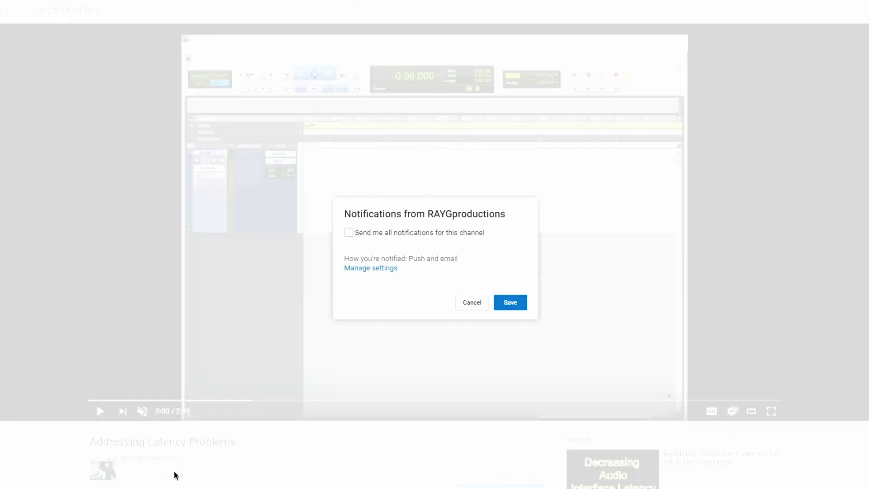
click(356, 234)
click(514, 306)
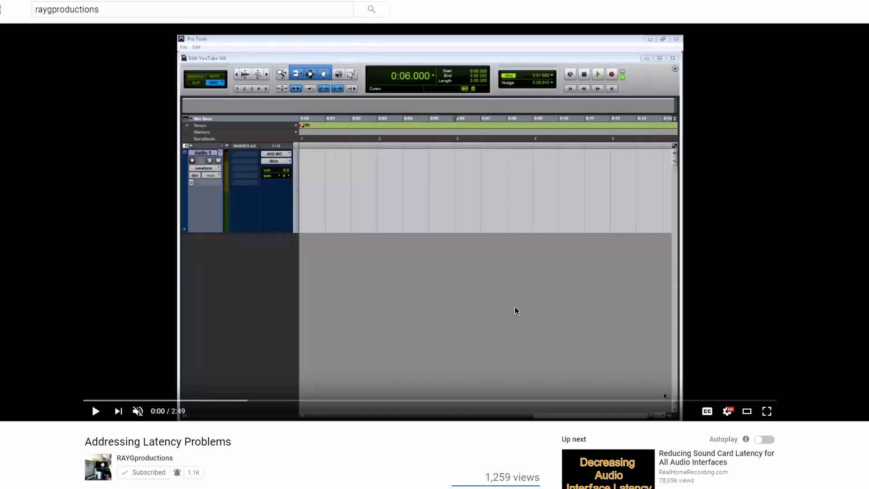